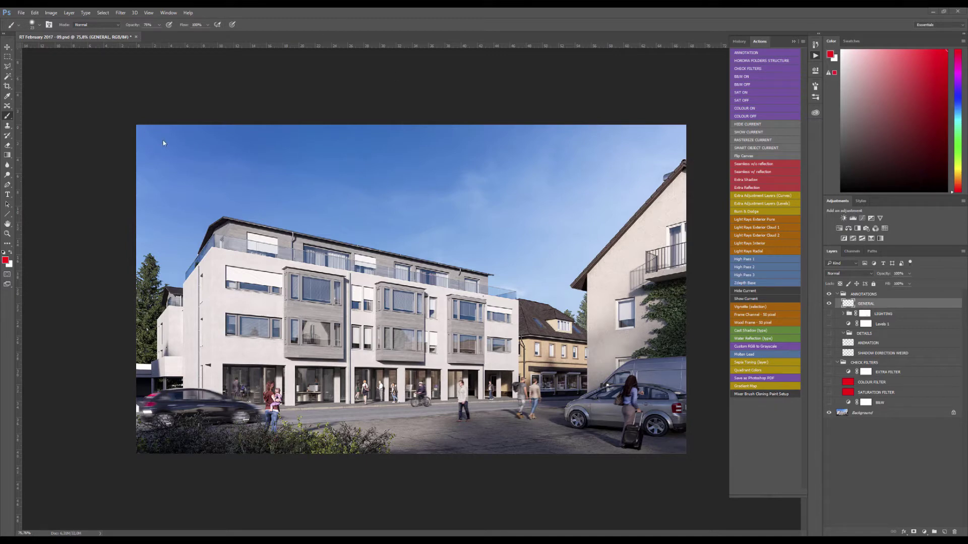
- Paint a red frame along all four edges of the image on the GENERAL layer, and clear it
mouse_move(137, 125)
left_mouse_down()
mouse_move(580, 127)
mouse_move(221, 408)
left_mouse_up()
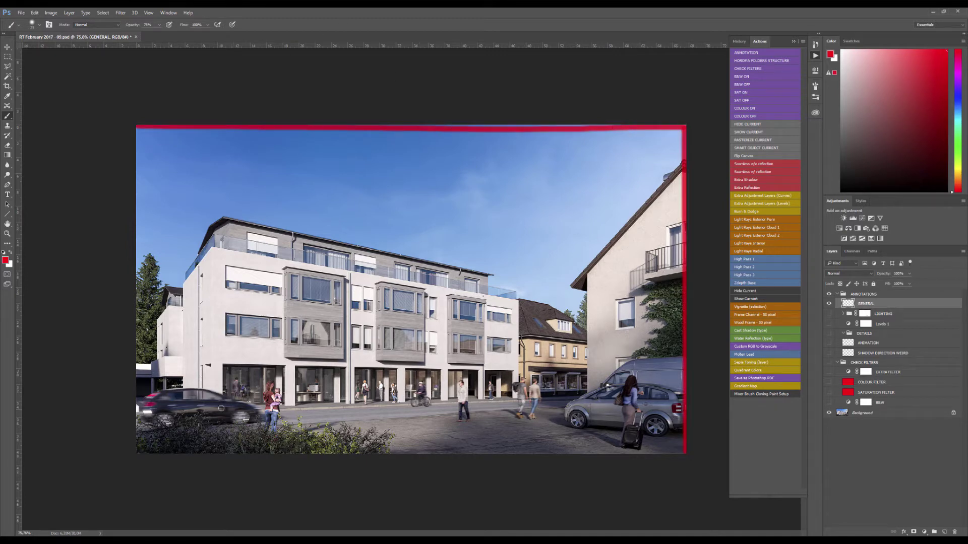
left_click(136, 453, "shift")
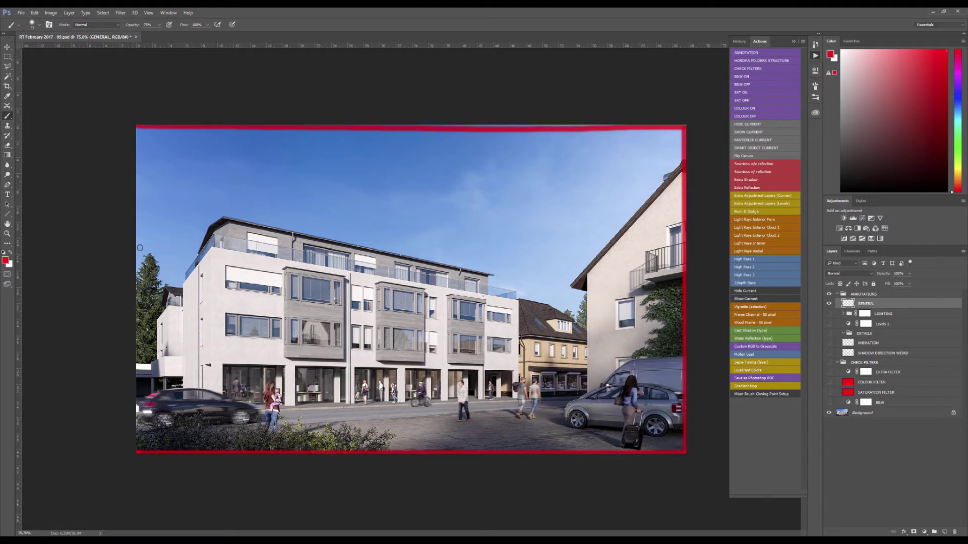
left_click(137, 126, "shift")
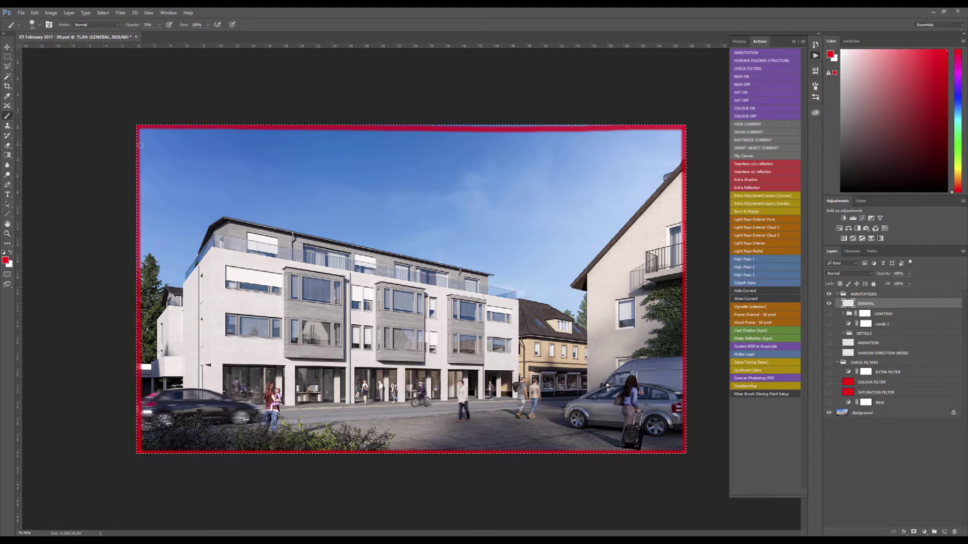
key("ctrl+a")
key("Delete")
key("ctrl+d")
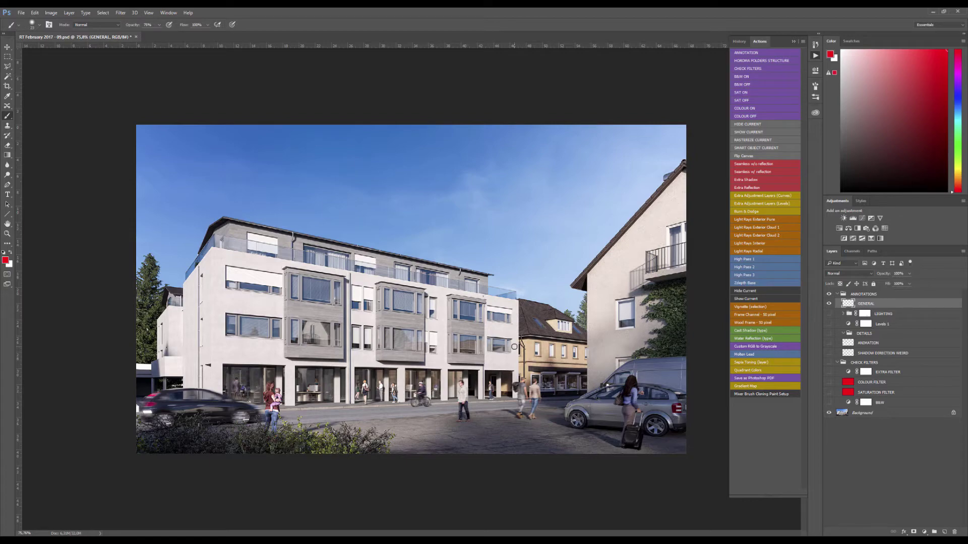
- Paint red perspective lines along the main building's roofline, the street and the neighbouring house's gable, and clear the strokes
key("ctrl+plus")
key("ctrl+plus")
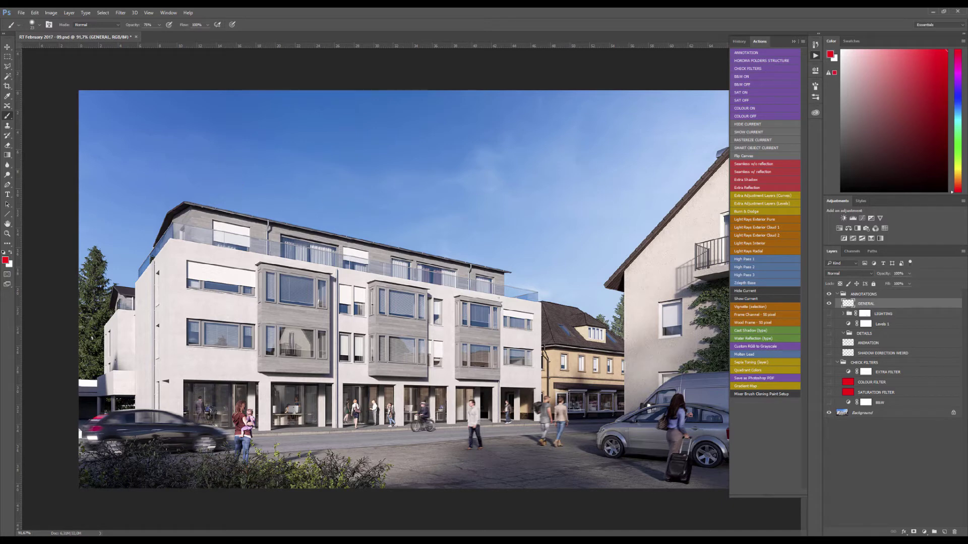
key("ctrl+minus")
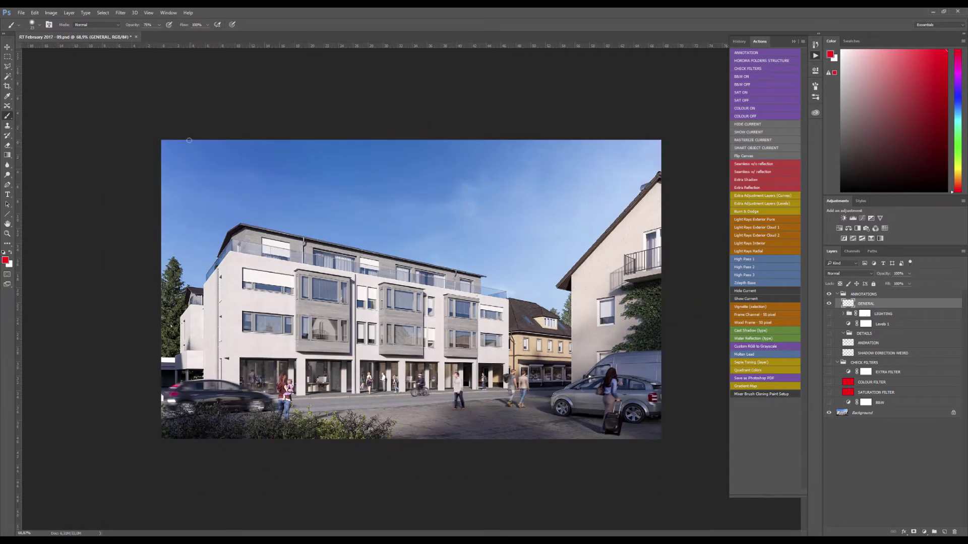
left_click_drag(211, 398, 595, 382)
mouse_move(166, 210)
left_mouse_down()
mouse_move(600, 307)
mouse_move(641, 340)
mouse_move(333, 377)
left_mouse_up()
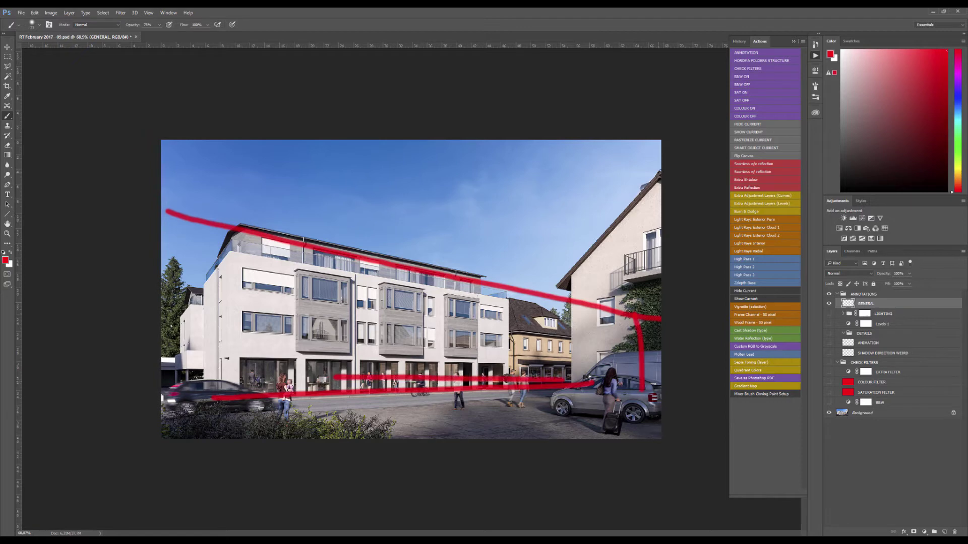
mouse_move(660, 169)
left_mouse_down()
mouse_move(560, 290)
mouse_move(192, 403)
mouse_move(376, 403)
left_mouse_up()
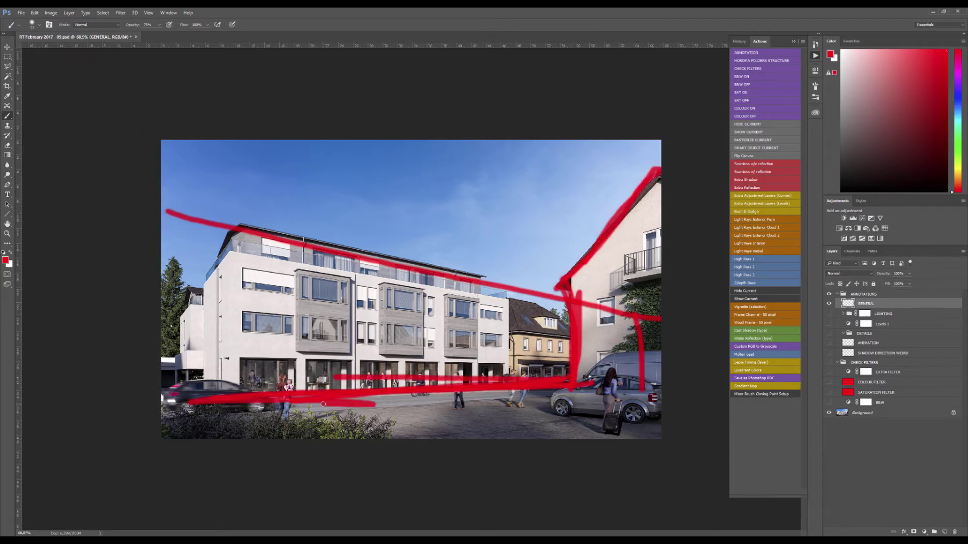
key("Delete")
scroll(411, 289, "up", 1)
mouse_move(147, 409)
left_mouse_down()
mouse_move(215, 402)
mouse_move(266, 419)
mouse_move(451, 386)
mouse_move(575, 405)
left_mouse_up()
key("ctrl+a")
key("Delete")
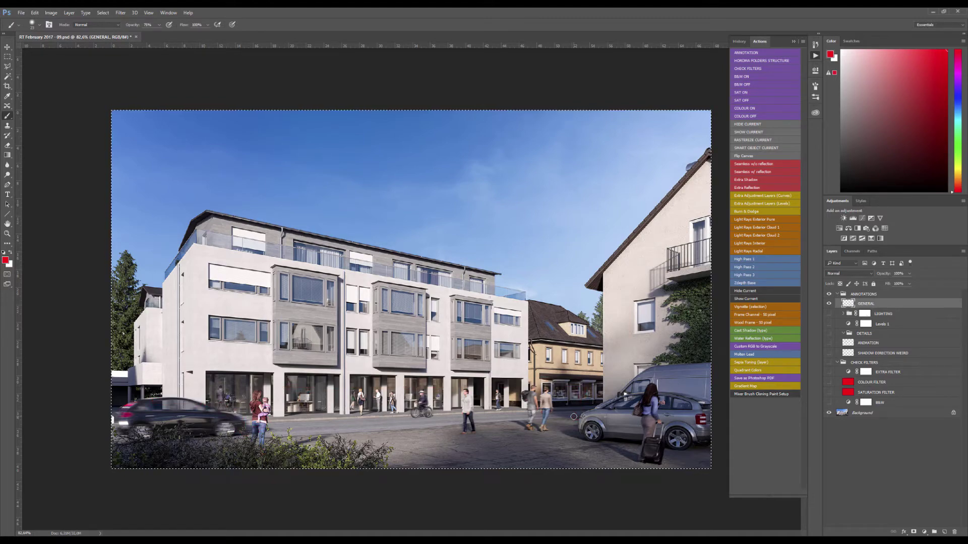
- Circle in red the walking couple and the man in the white shirt crossing the road
scroll(448, 333, "up", 5)
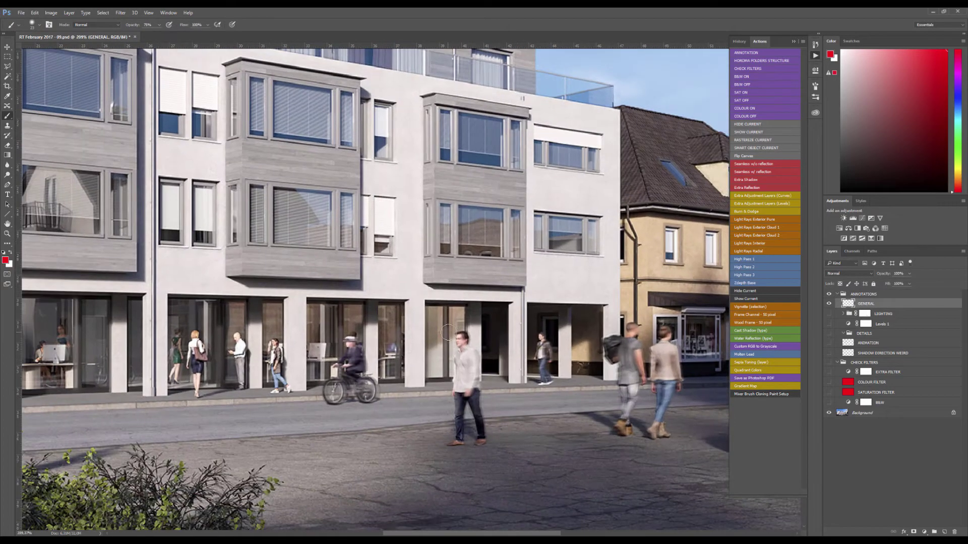
scroll(447, 333, "down", 4)
scroll(448, 332, "up", 3)
mouse_move(527, 285)
left_mouse_down()
mouse_move(462, 388)
mouse_move(528, 289)
left_mouse_up()
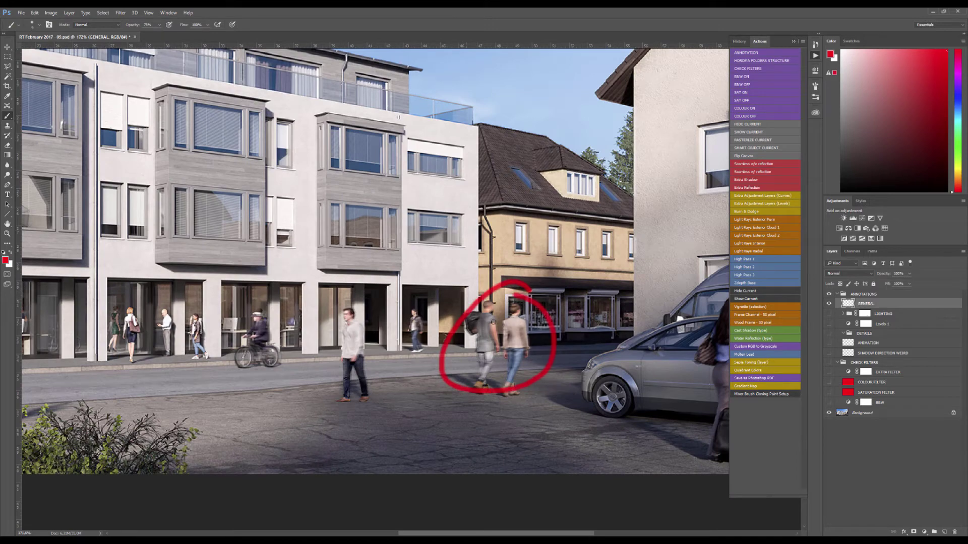
mouse_move(352, 313)
left_mouse_down()
mouse_move(472, 309)
mouse_move(522, 333)
left_mouse_up()
scroll(522, 332, "down", 4)
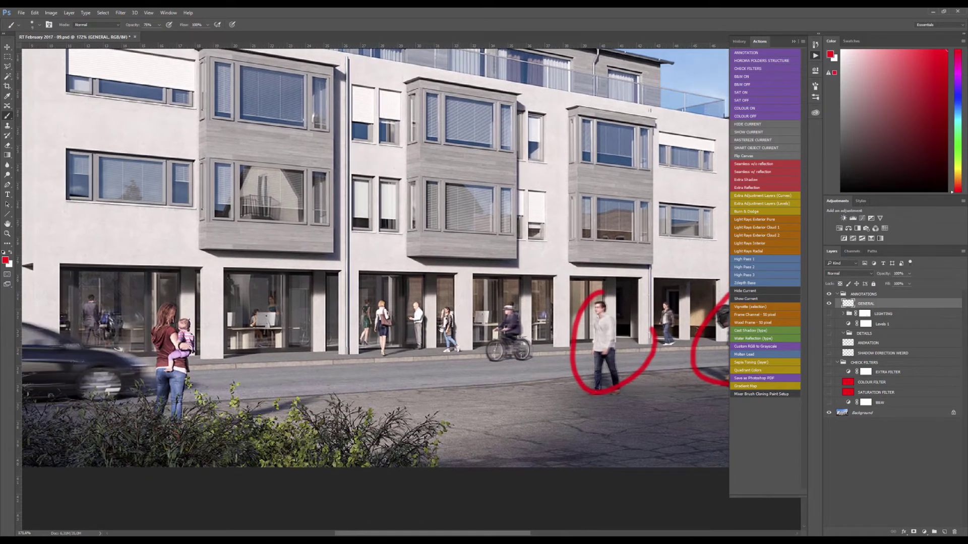
- Circle in red the ground-floor interiors and the area by the cyclist, and clear all the marks
scroll(333, 339, "up", 5)
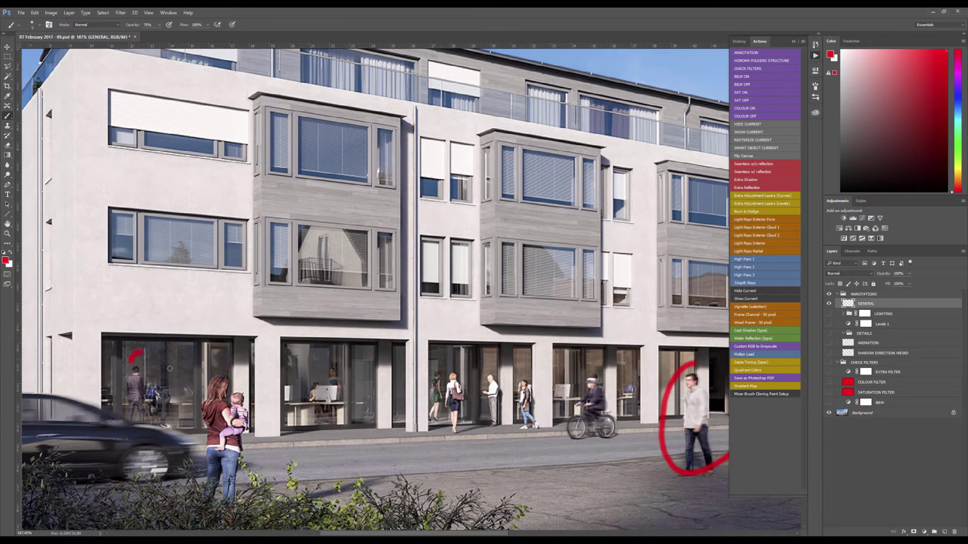
left_click_drag(170, 369, 132, 404)
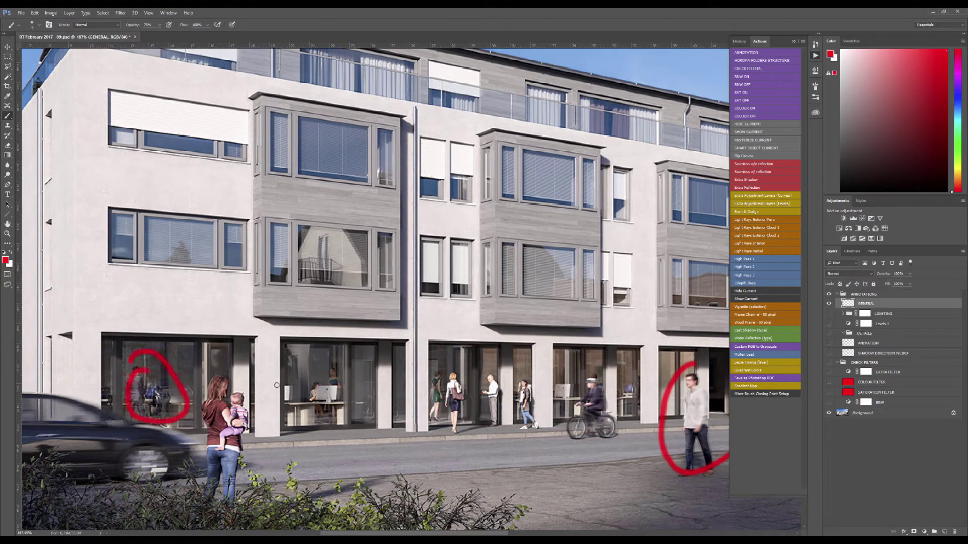
mouse_move(302, 371)
left_mouse_down()
mouse_move(343, 377)
mouse_move(315, 373)
left_mouse_up()
left_click_drag(595, 379, 465, 374)
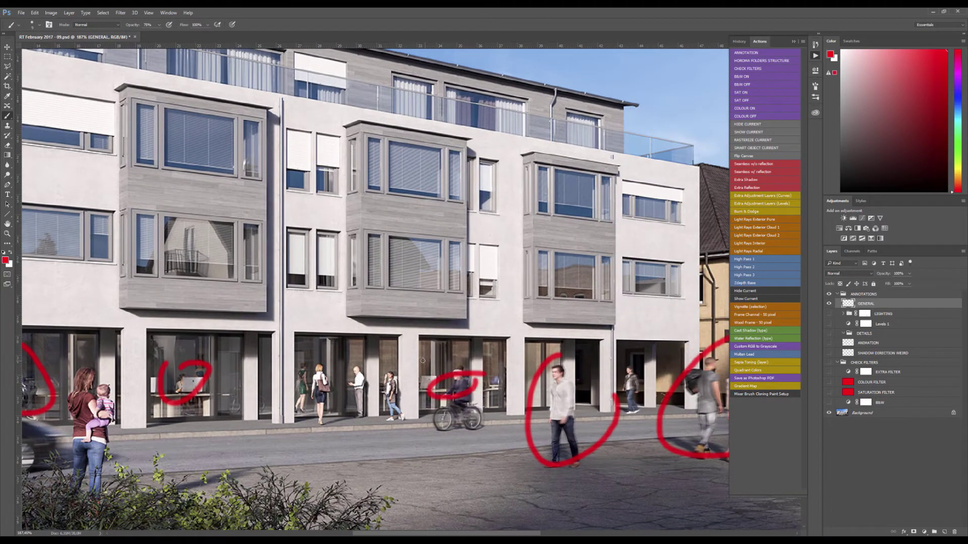
scroll(464, 374, "down", 4)
key("ctrl+a")
key("Delete")
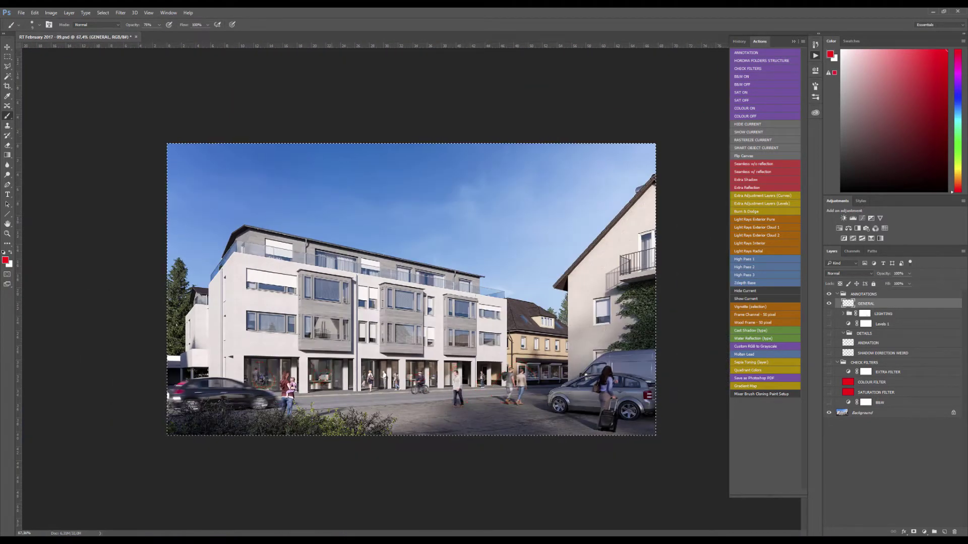
- Paint a red arrow from the woman with the baby towards the street, and clear it
scroll(346, 405, "up", 5)
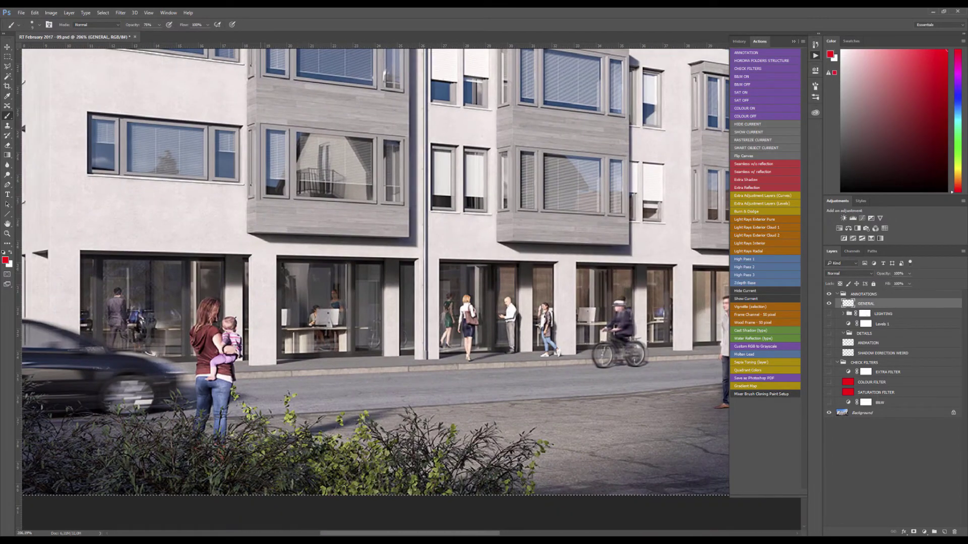
left_click_drag(230, 446, 410, 383)
left_click_drag(347, 390, 359, 418)
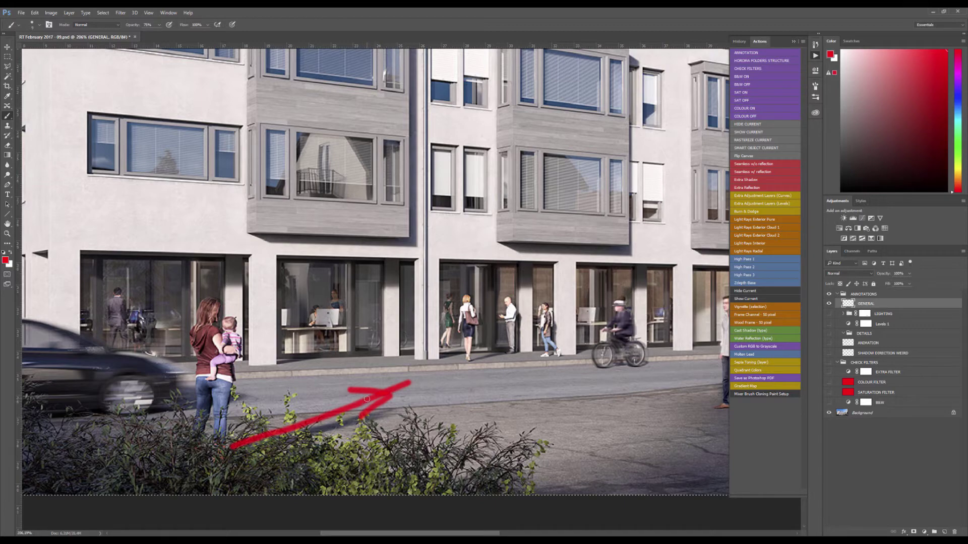
key("ctrl+0")
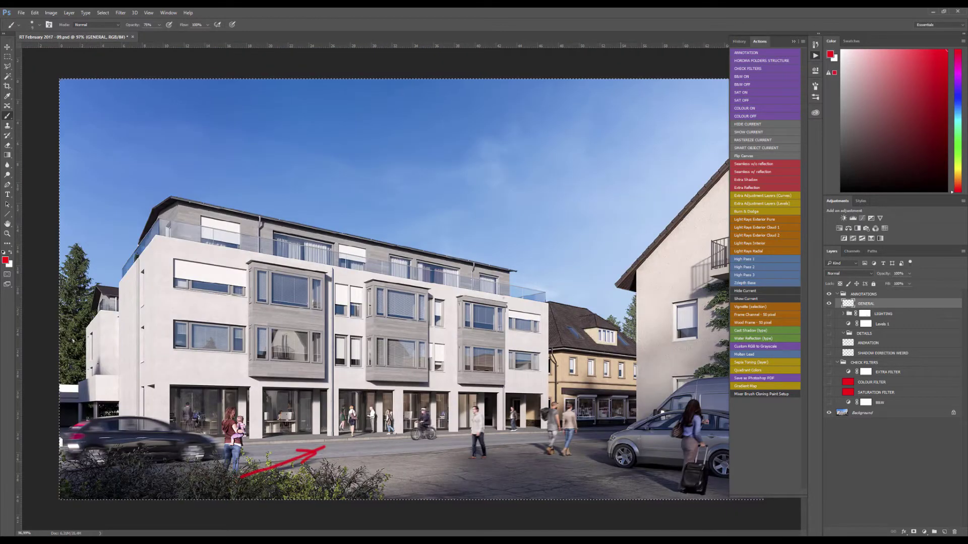
key("Delete")
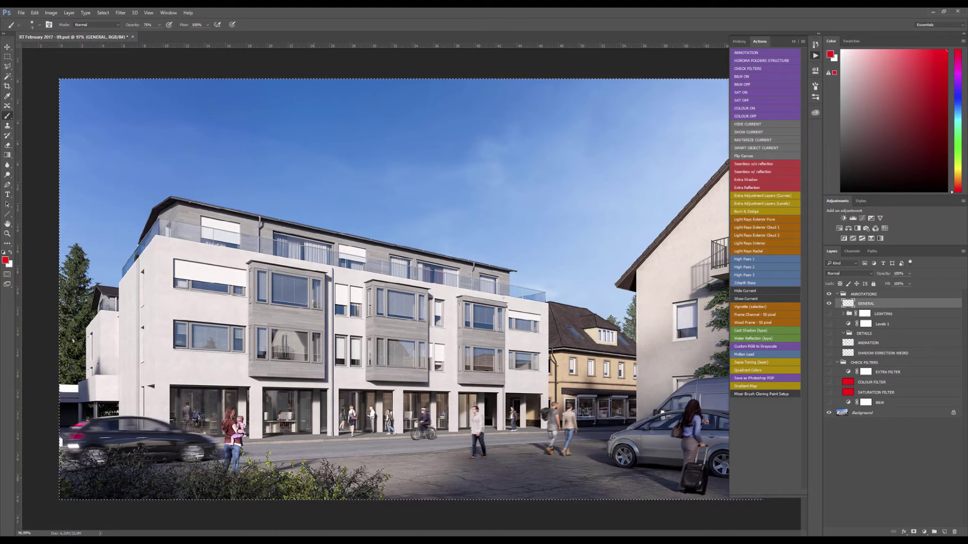
- Mark red direction strokes beside the woman with the baby, the walking couple and the woman with the suitcase, and clear them
left_click_drag(247, 476, 325, 458)
left_click_drag(649, 485, 673, 497)
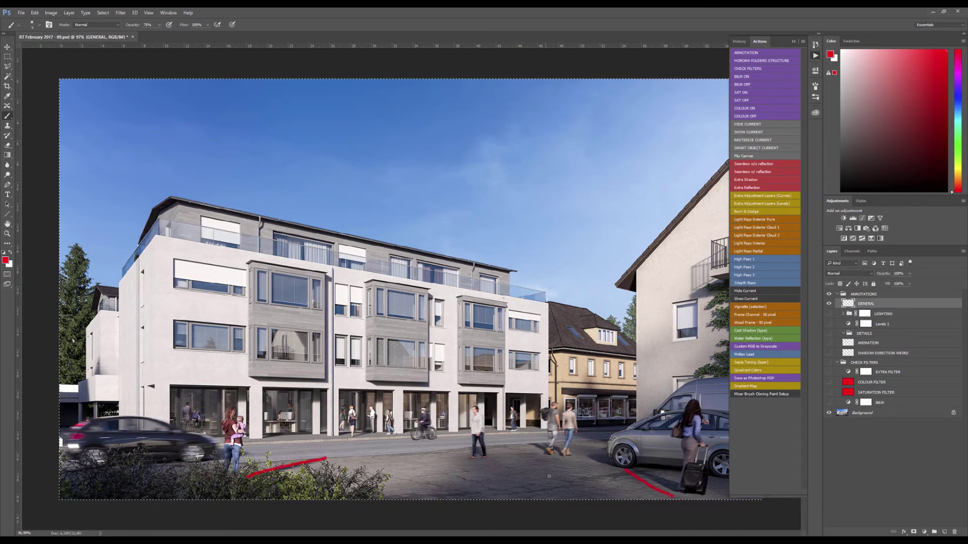
left_click_drag(547, 456, 538, 440)
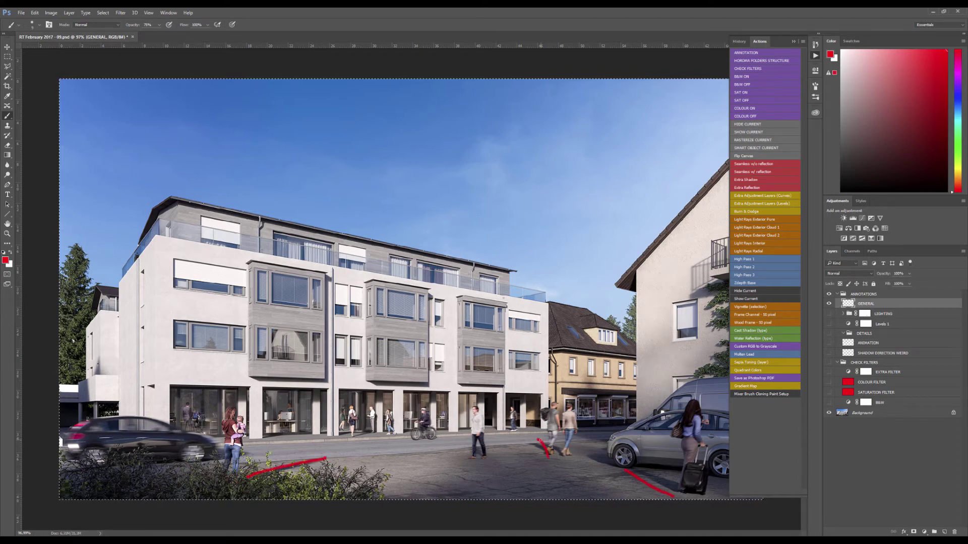
key("Delete")
- Paint a red frame along the image's edges with straight brush strokes, and undo the strokes
scroll(372, 242, "down", 3)
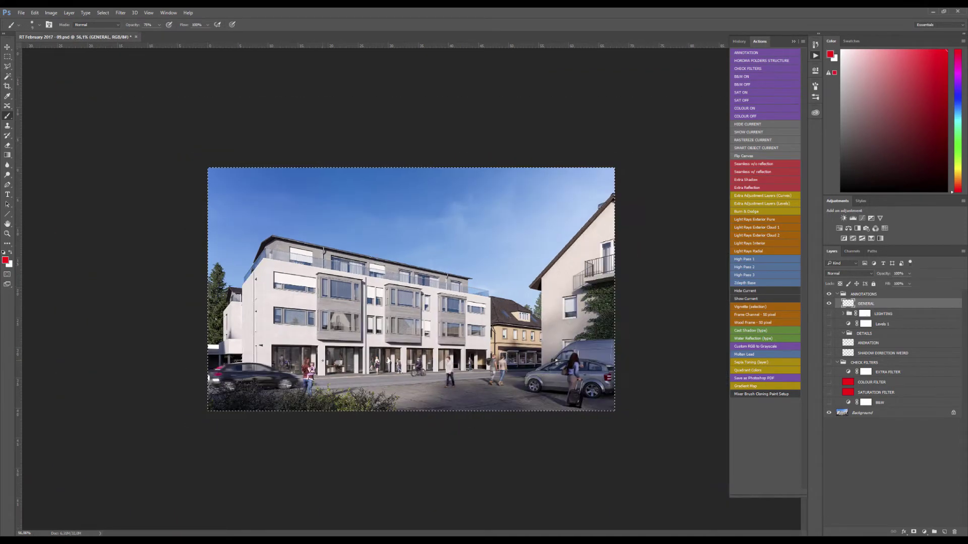
scroll(372, 243, "up", 2)
scroll(317, 296, "down", 2)
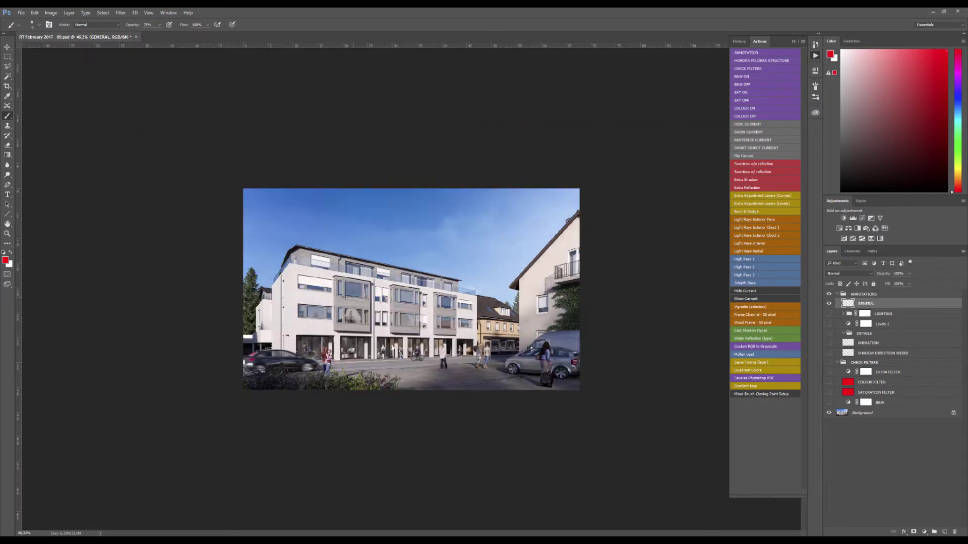
scroll(313, 268, "up", 2)
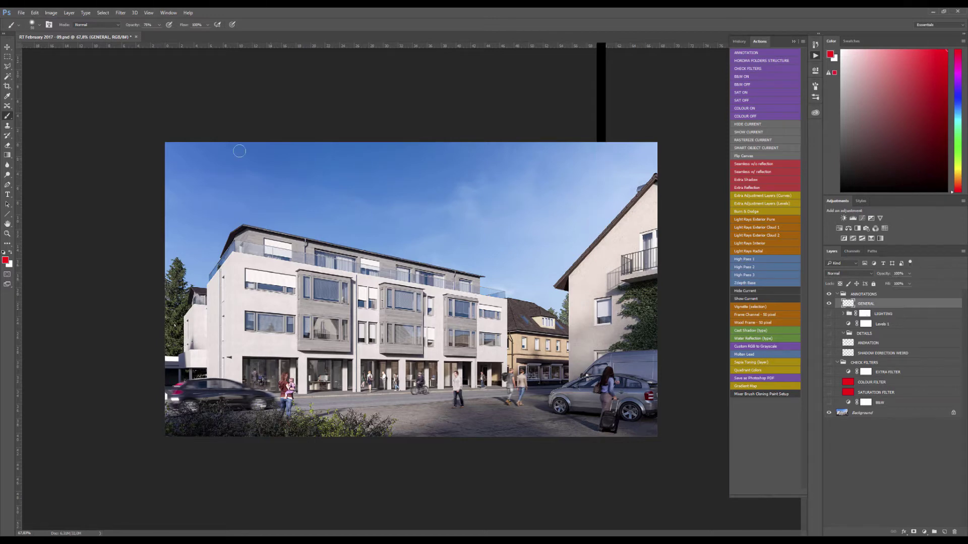
left_click_drag(194, 141, 657, 141)
left_click(652, 439, "shift")
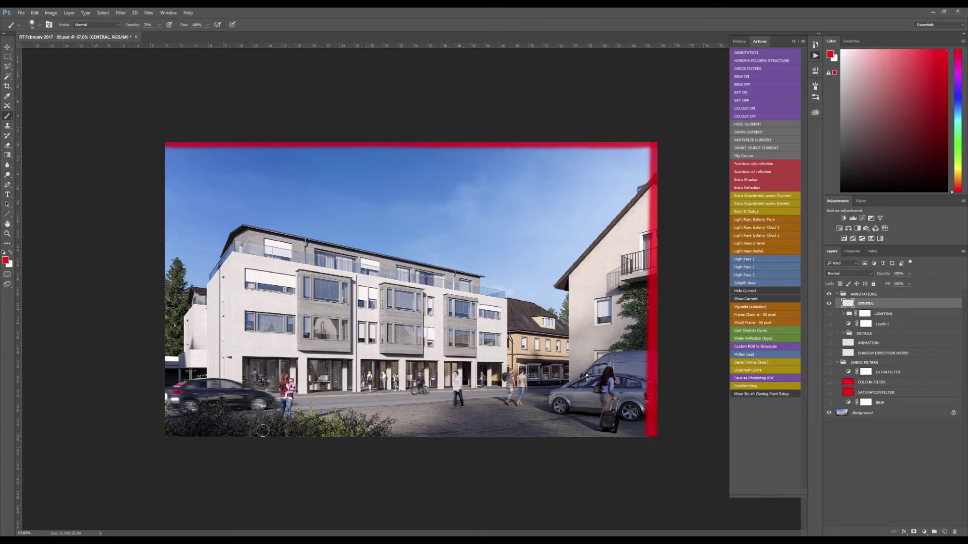
left_click(166, 442, "shift")
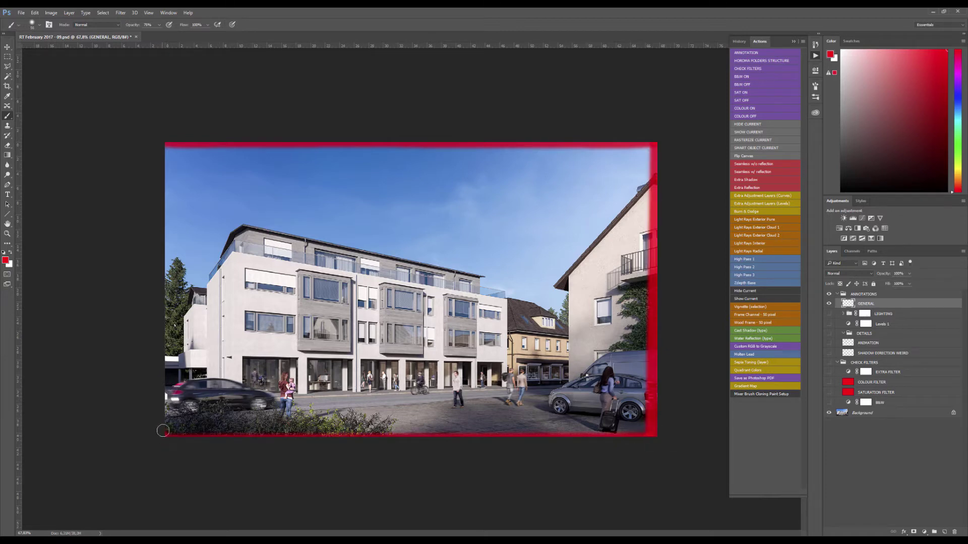
left_click(164, 133, "shift")
key("ctrl+alt+z")
key("ctrl+alt+z")
key("ctrl+alt+z")
key("ctrl+alt+z")
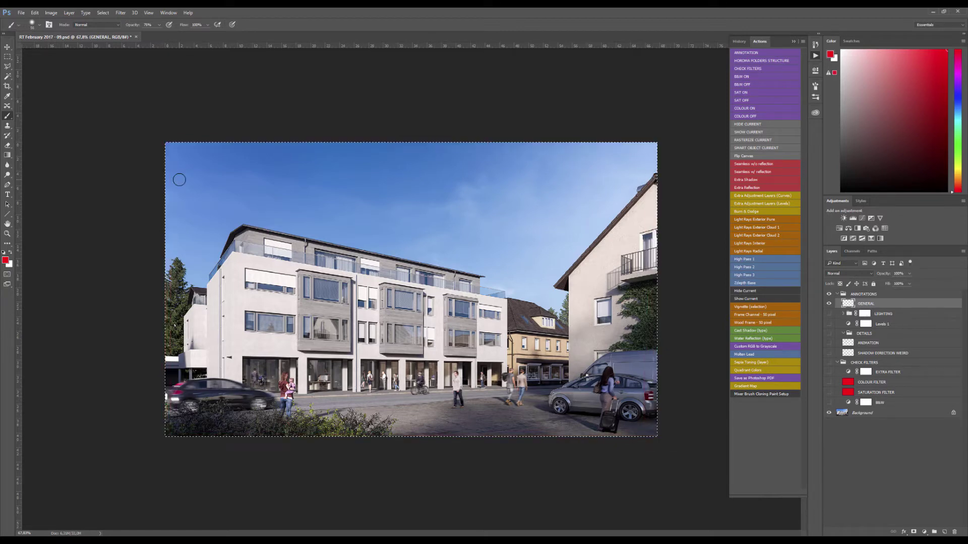
- Outline in red the foreground paving, the parked vehicles and the ivy on the neighbouring house, and clear the outline
key("v")
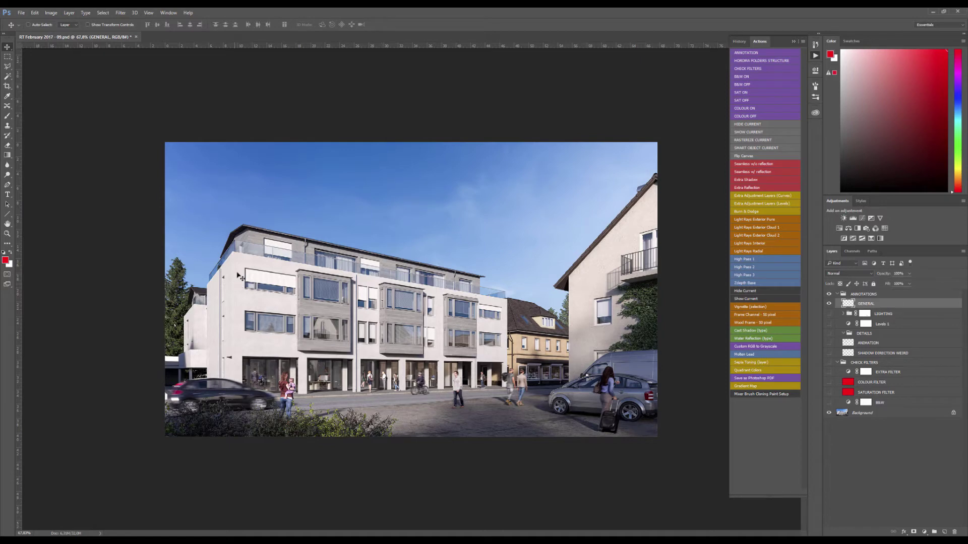
key("b")
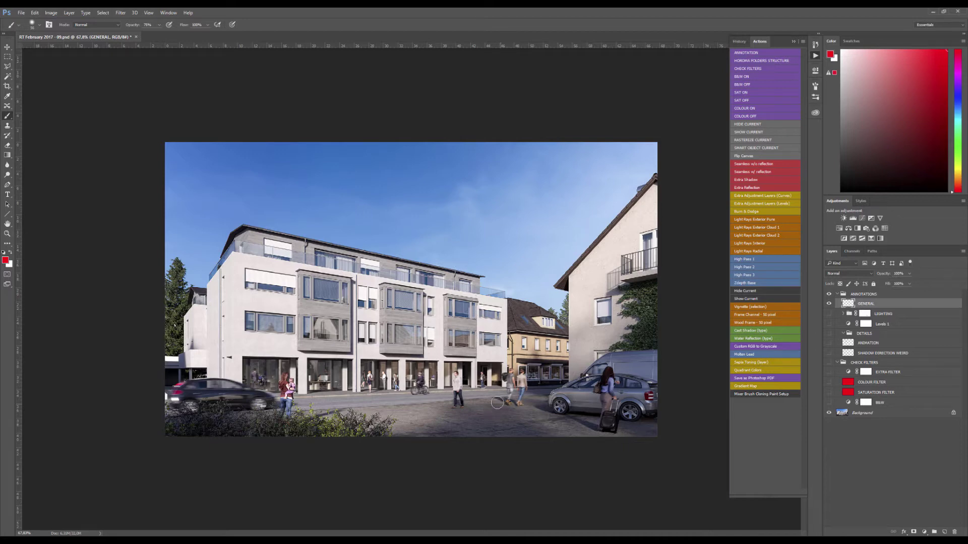
mouse_move(424, 434)
left_mouse_down()
mouse_move(455, 409)
mouse_move(495, 408)
mouse_move(567, 440)
mouse_move(600, 427)
mouse_move(590, 384)
mouse_move(641, 352)
mouse_move(646, 311)
mouse_move(672, 293)
mouse_move(667, 422)
mouse_move(567, 414)
left_mouse_up()
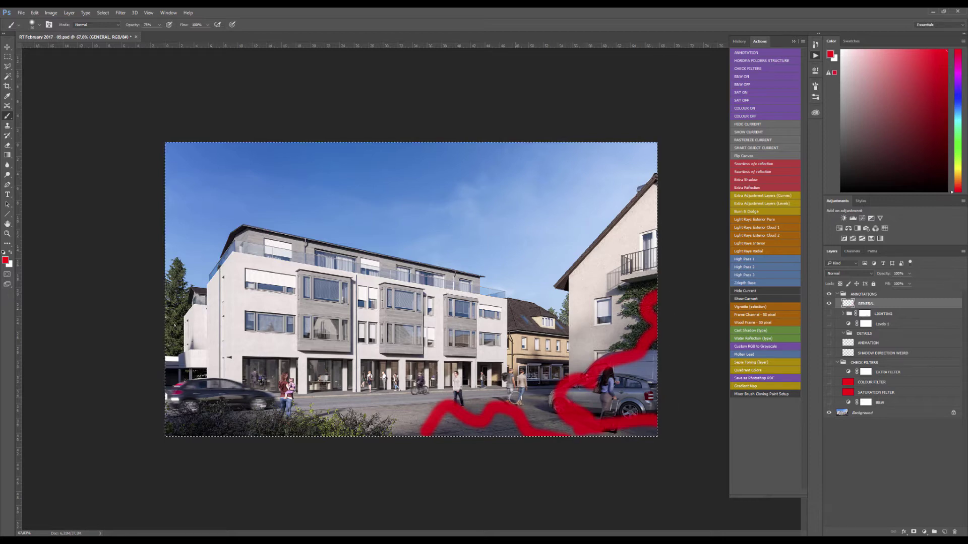
key("ctrl+a")
key("Delete")
- Outline the main white building in red from its roofline down to the street, and clear the outline
key("ctrl+plus")
key("ctrl+plus")
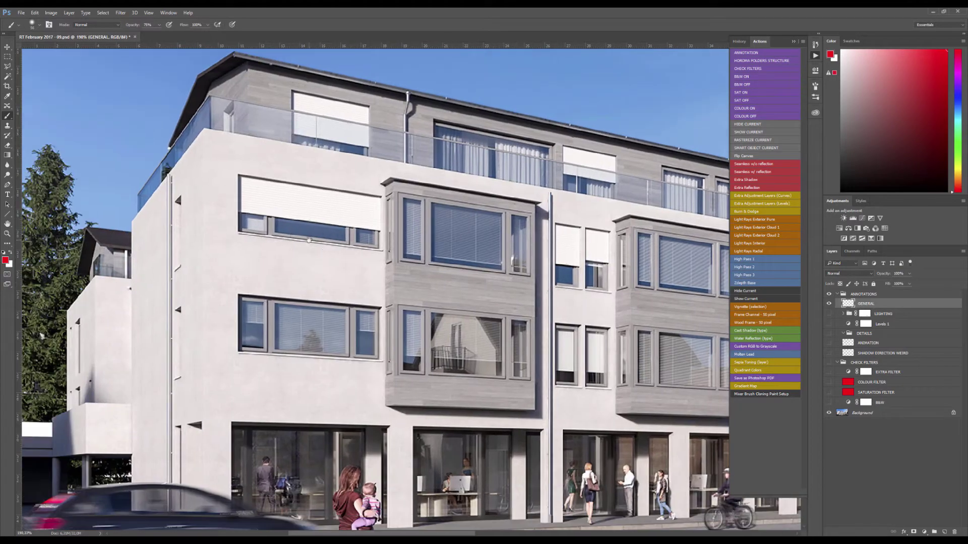
key("ctrl+0")
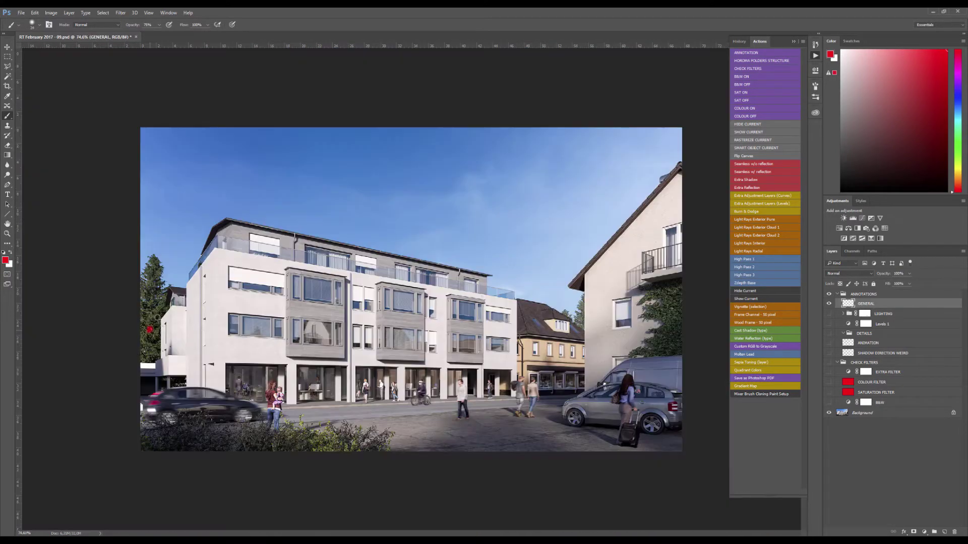
mouse_move(150, 330)
left_mouse_down()
mouse_move(217, 225)
mouse_move(411, 247)
mouse_move(527, 285)
mouse_move(508, 411)
left_mouse_up()
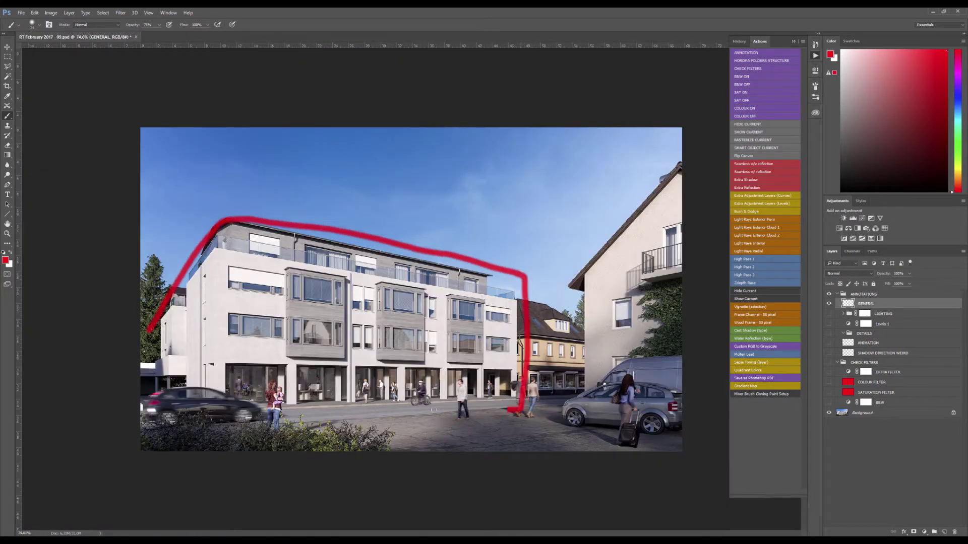
mouse_move(433, 409)
left_mouse_down()
mouse_move(149, 403)
mouse_move(163, 301)
mouse_move(214, 225)
mouse_move(550, 285)
mouse_move(528, 396)
mouse_move(167, 395)
left_mouse_up()
key("ctrl+a")
key("Delete")
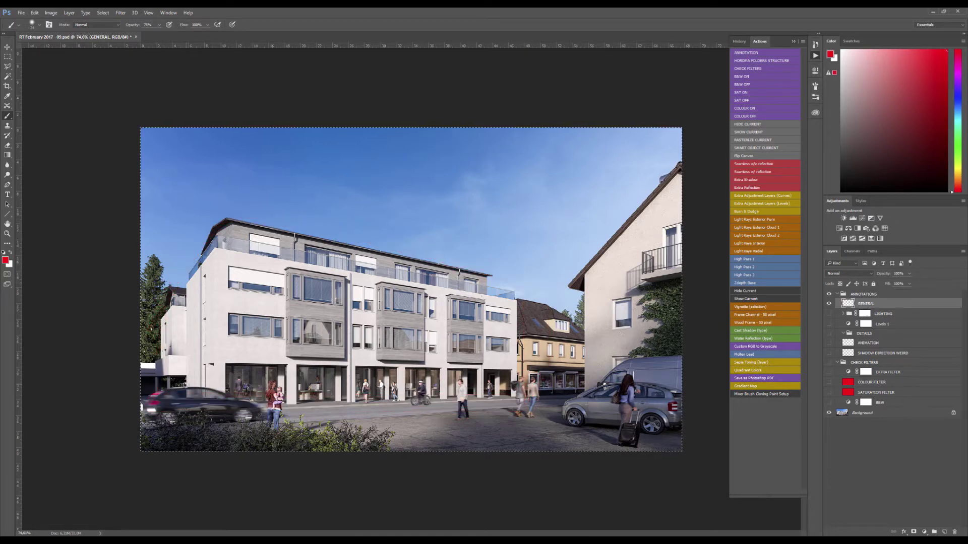
- Paint red over the foreground and the neighbouring house, frame the main white building, and clear the strokes
mouse_move(278, 484)
left_mouse_down()
mouse_move(653, 434)
mouse_move(687, 309)
mouse_move(668, 260)
left_mouse_up()
mouse_move(550, 398)
left_mouse_down()
mouse_move(547, 267)
mouse_move(262, 169)
mouse_move(149, 285)
mouse_move(423, 378)
left_mouse_up()
left_click_drag(507, 385, 542, 398)
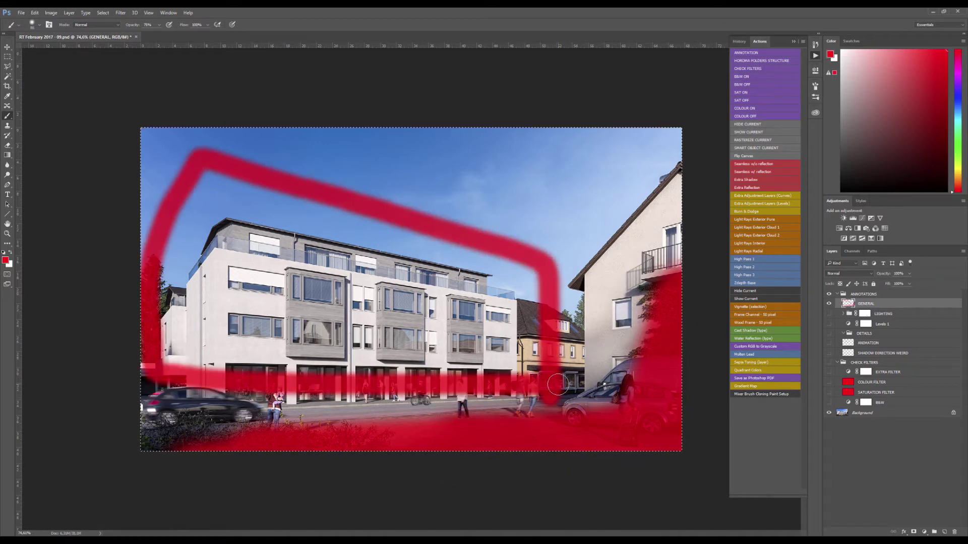
key("Delete")
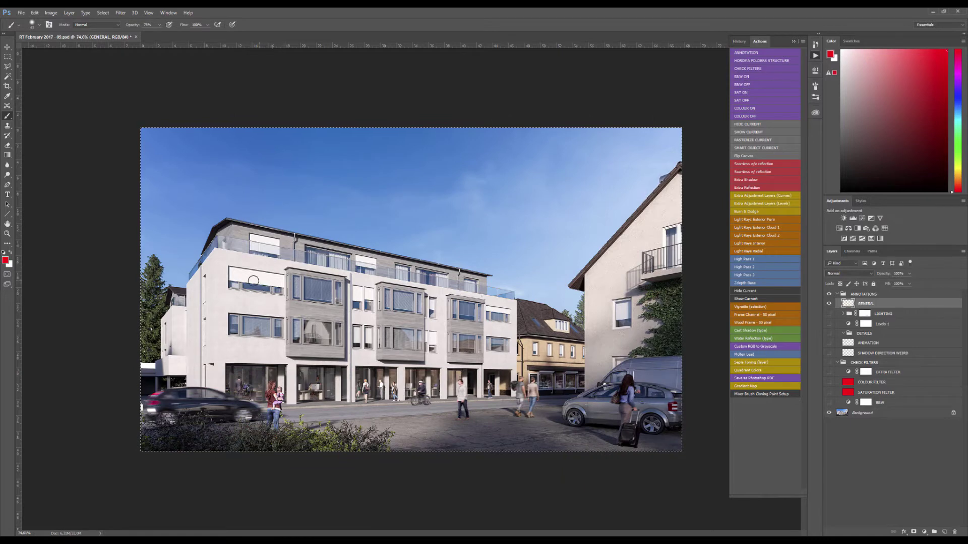
- Outline the narrow side facade of the main building in red, from the roof corner to the street, and clear the outline
mouse_move(230, 225)
left_mouse_down()
mouse_move(221, 416)
mouse_move(162, 312)
mouse_move(184, 286)
left_mouse_up()
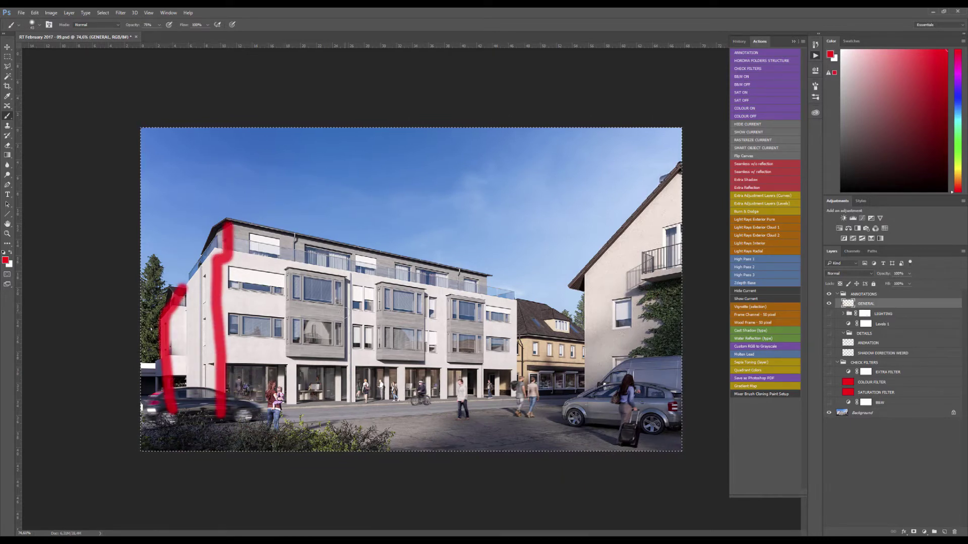
key("Delete")
scroll(258, 292, "up", 4)
scroll(258, 287, "down", 2)
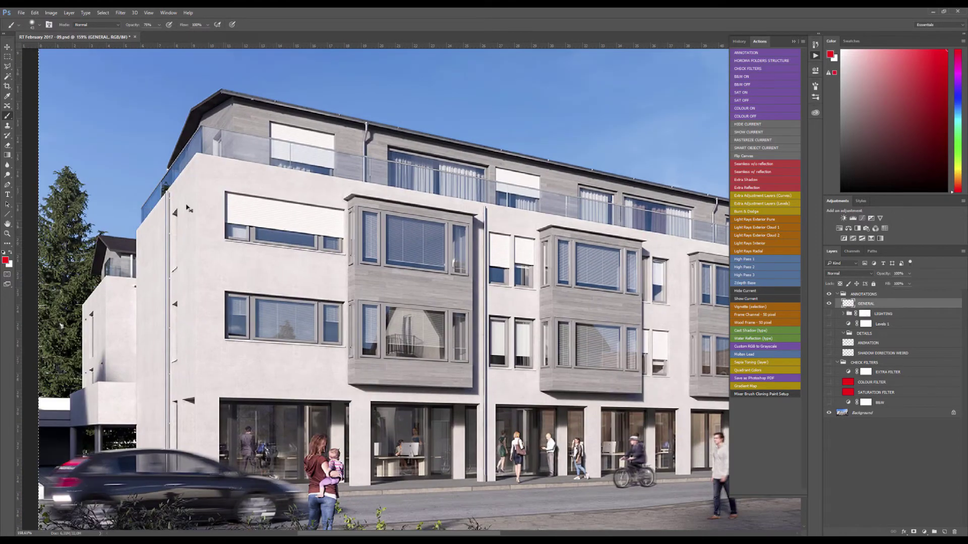
- Draw a red arrow to the main building's roof corner, outline its side and front facades separately, and clear the annotations
scroll(237, 191, "down", 2)
mouse_move(116, 109)
left_mouse_down()
mouse_move(173, 205)
mouse_move(166, 215)
left_mouse_up()
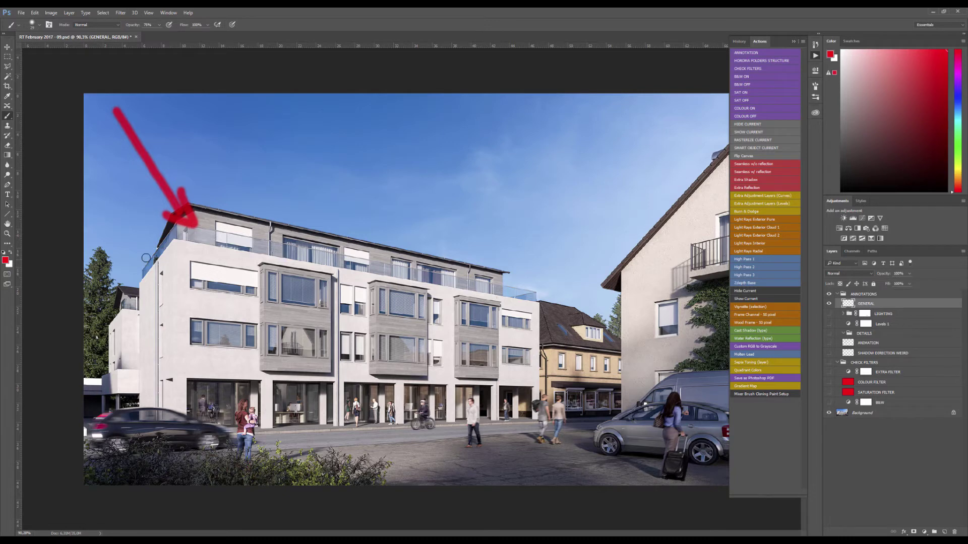
scroll(145, 259, "up", 3)
mouse_move(199, 187)
left_mouse_down()
mouse_move(187, 441)
mouse_move(120, 414)
mouse_move(106, 380)
mouse_move(113, 282)
mouse_move(142, 217)
mouse_move(214, 153)
mouse_move(208, 221)
mouse_move(306, 218)
mouse_move(577, 299)
mouse_move(509, 430)
mouse_move(212, 425)
left_mouse_up()
scroll(207, 221, "down", 3)
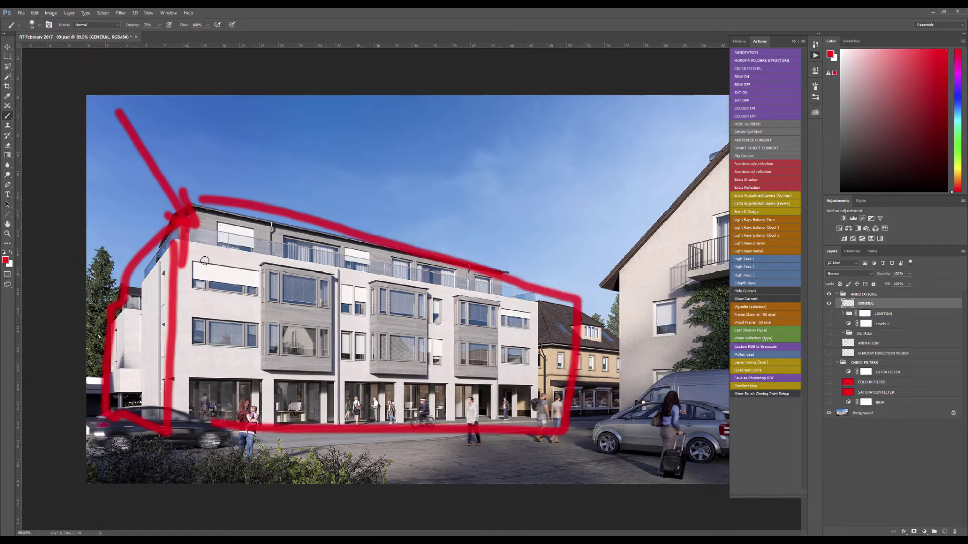
key("ctrl+a")
key("Delete")
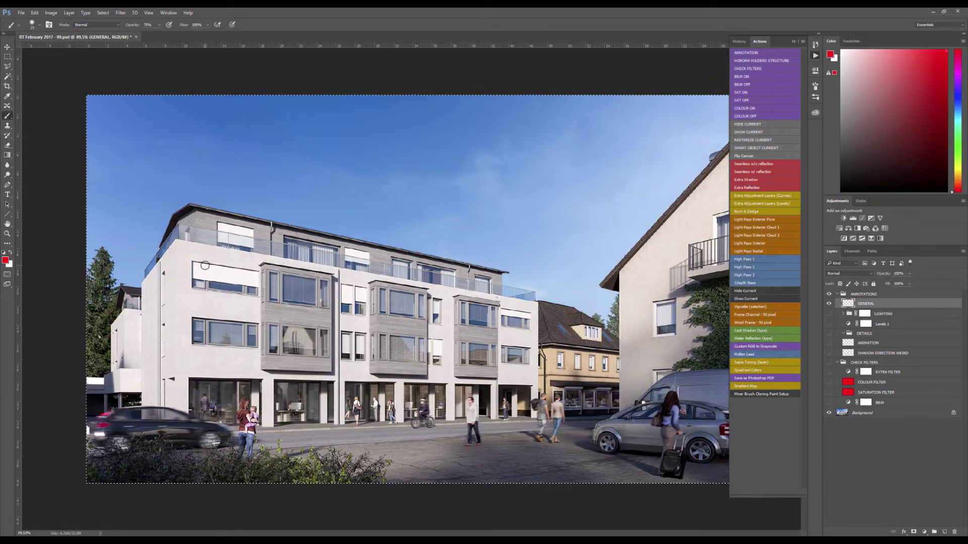
- Outline the first bay window in red, undo the stroke, and retrace its shadow edges with a thinner brush
scroll(319, 305, "up", 1)
scroll(319, 305, "up", 5)
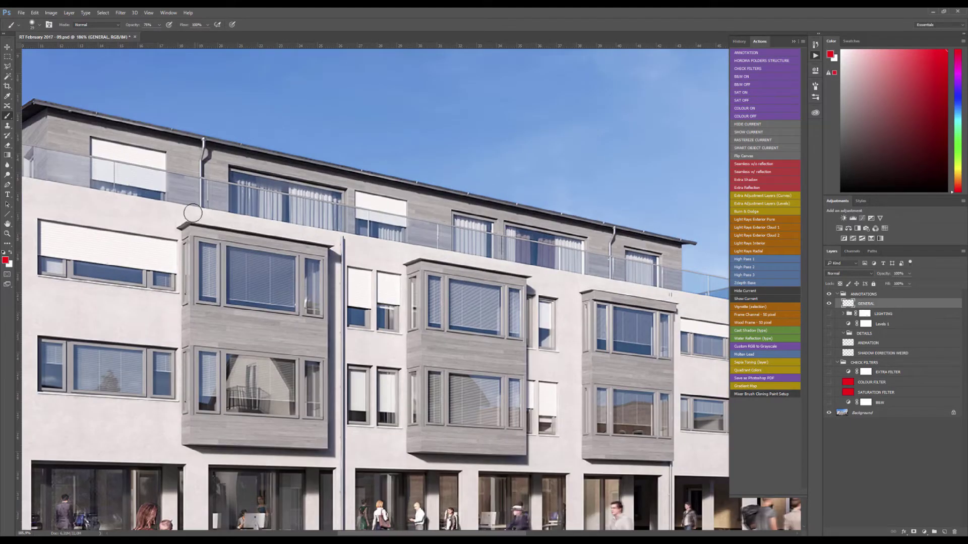
mouse_move(193, 212)
left_mouse_down()
mouse_move(228, 186)
mouse_move(355, 208)
mouse_move(349, 402)
mouse_move(335, 413)
mouse_move(245, 409)
left_mouse_up()
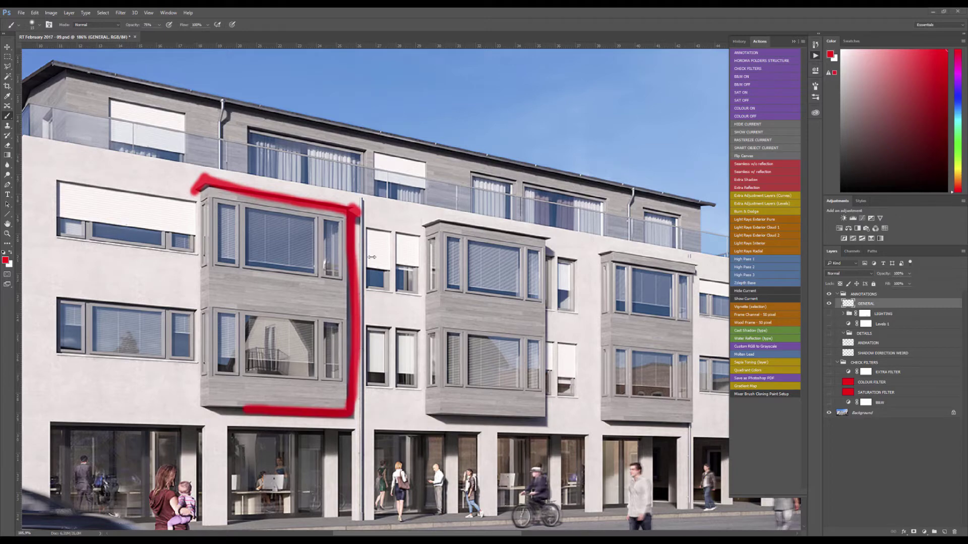
key("ctrl+z")
scroll(352, 211, "up", 3)
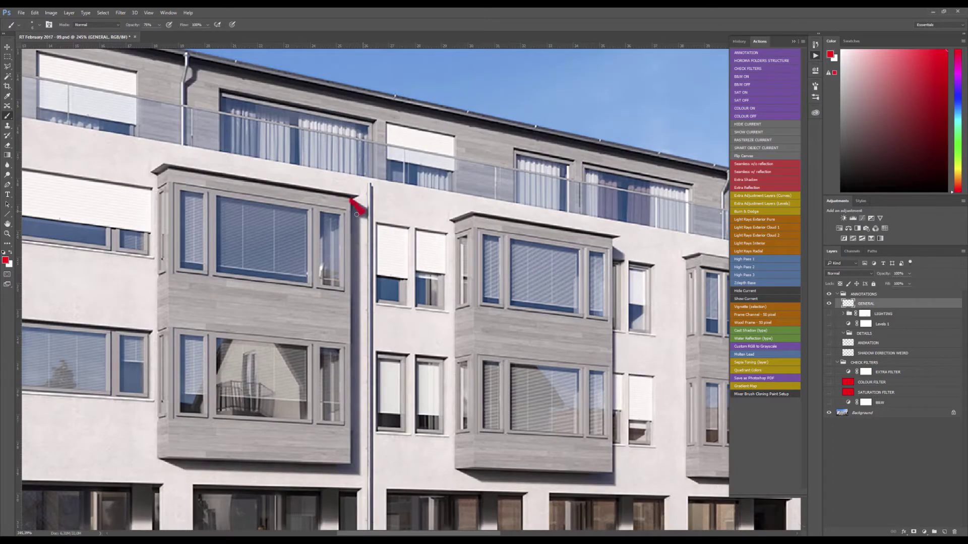
mouse_move(357, 214)
left_mouse_down()
mouse_move(357, 475)
mouse_move(246, 476)
left_mouse_up()
scroll(309, 313, "down", 3)
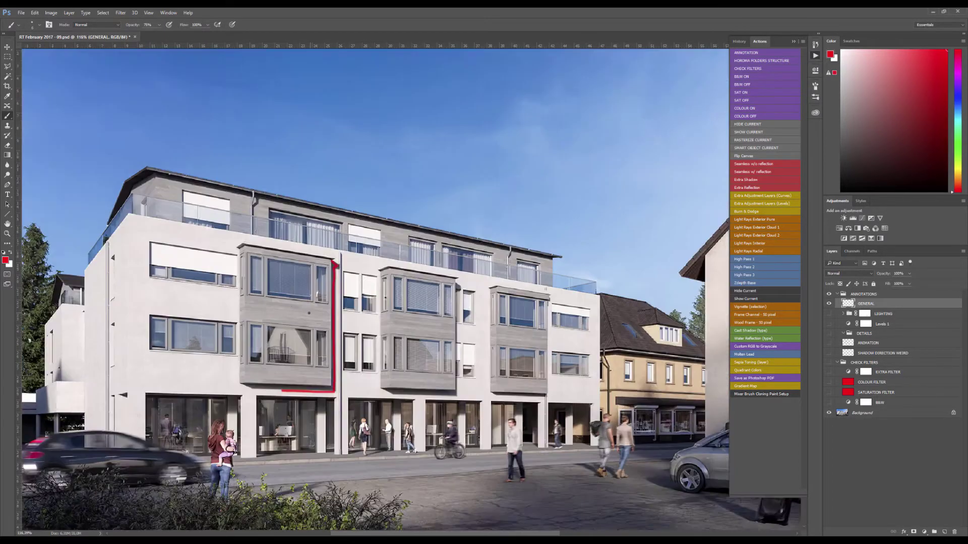
- Outline the main building's front facade and the start of its upper storey in thick red, and clear all annotations
scroll(309, 313, "down", 1)
mouse_move(164, 241)
left_mouse_down()
mouse_move(533, 311)
mouse_move(534, 441)
mouse_move(176, 443)
mouse_move(177, 191)
mouse_move(230, 209)
left_mouse_up()
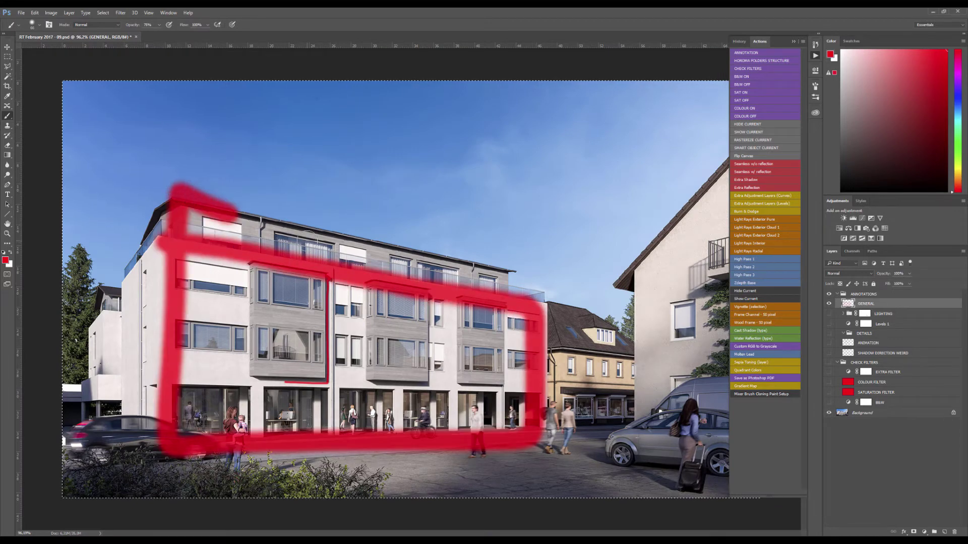
key("Delete")
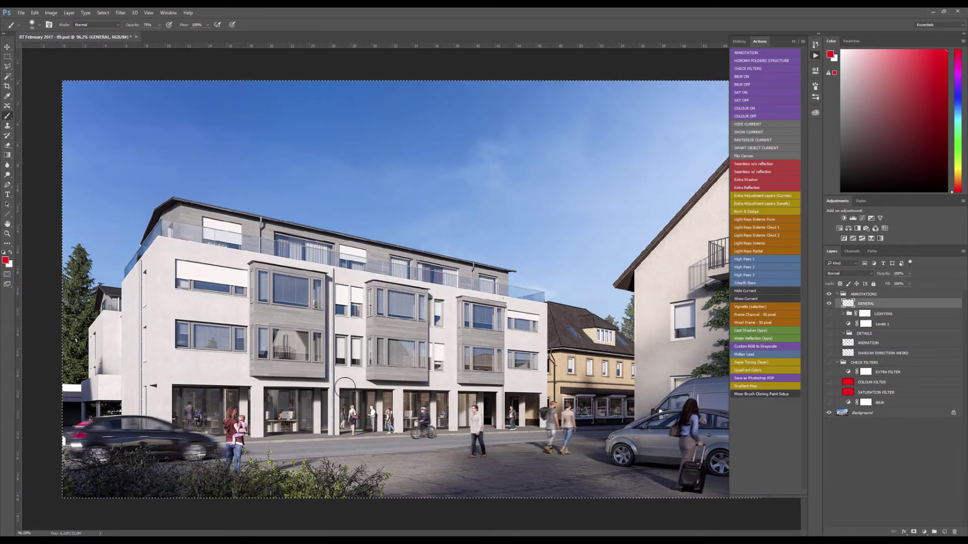
- Mark the first shopfront's top edge, the slanted line leading to it and a small circle in red, then clear and deselect
scroll(345, 387, "up", 4)
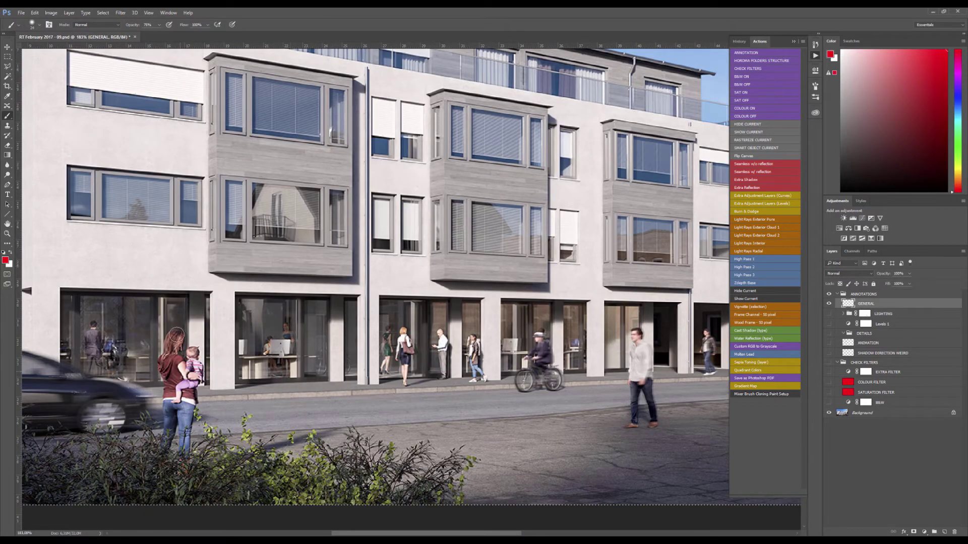
left_click_drag(66, 288, 254, 288)
scroll(249, 288, "down", 2)
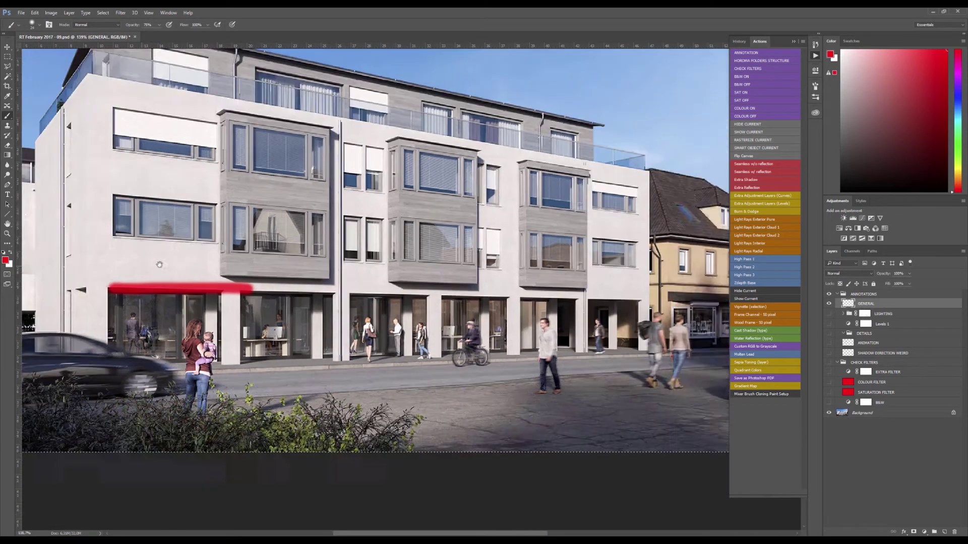
left_click_drag(159, 265, 212, 264)
left_click_drag(99, 272, 161, 297)
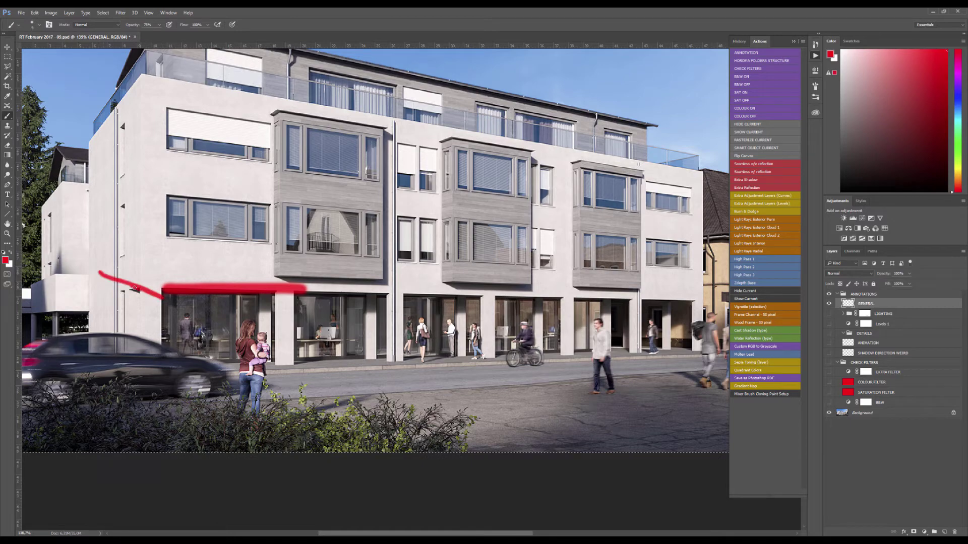
mouse_move(83, 247)
left_mouse_down()
mouse_move(86, 257)
mouse_move(81, 246)
left_mouse_up()
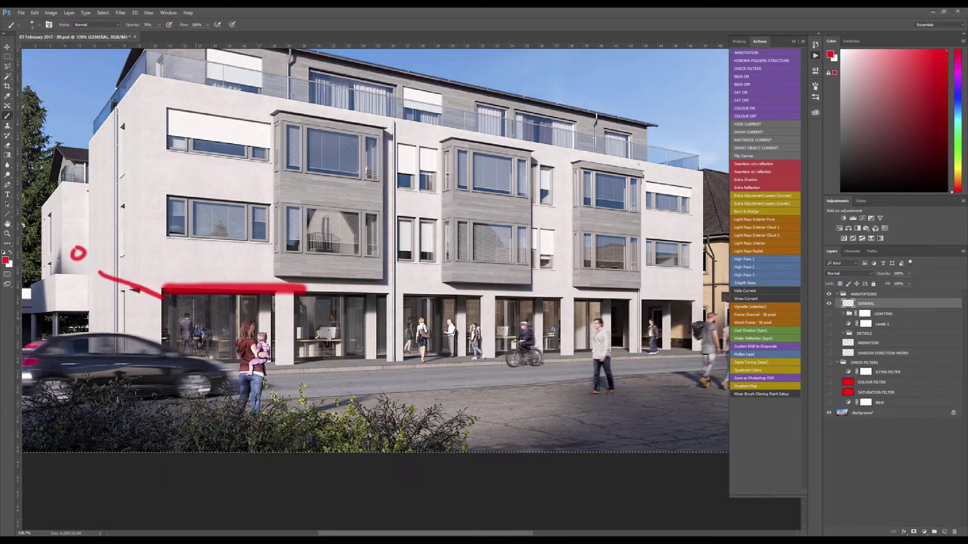
key("ctrl+0")
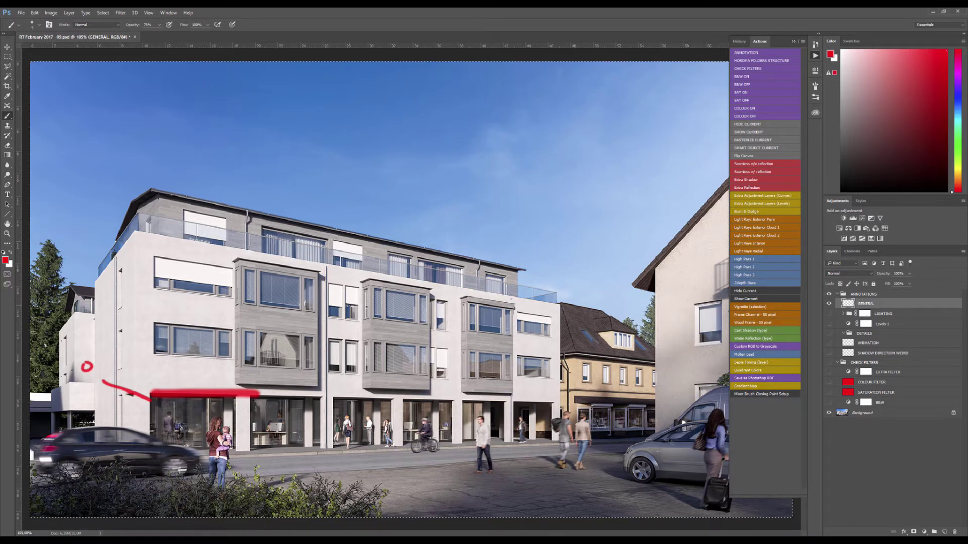
key("Delete")
scroll(411, 289, "down", 2)
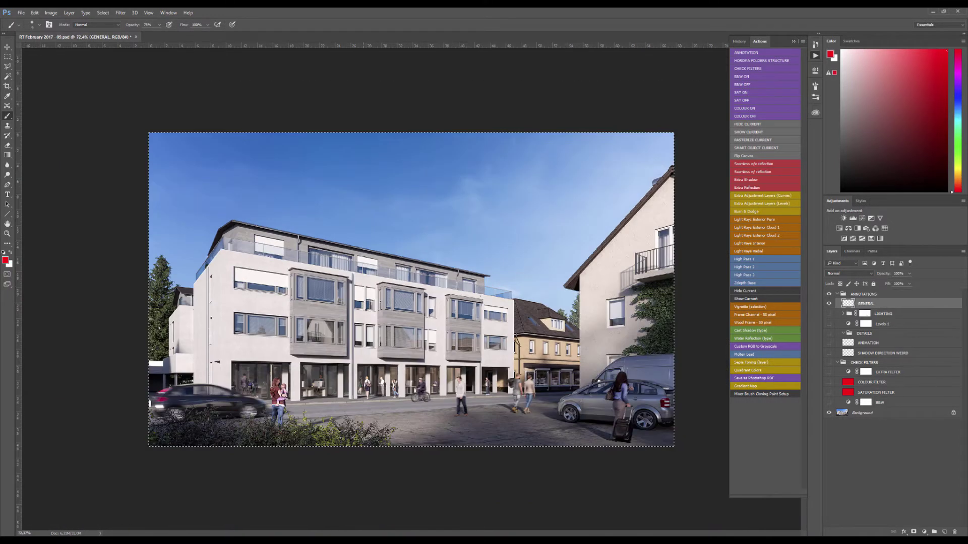
key("ctrl+d")
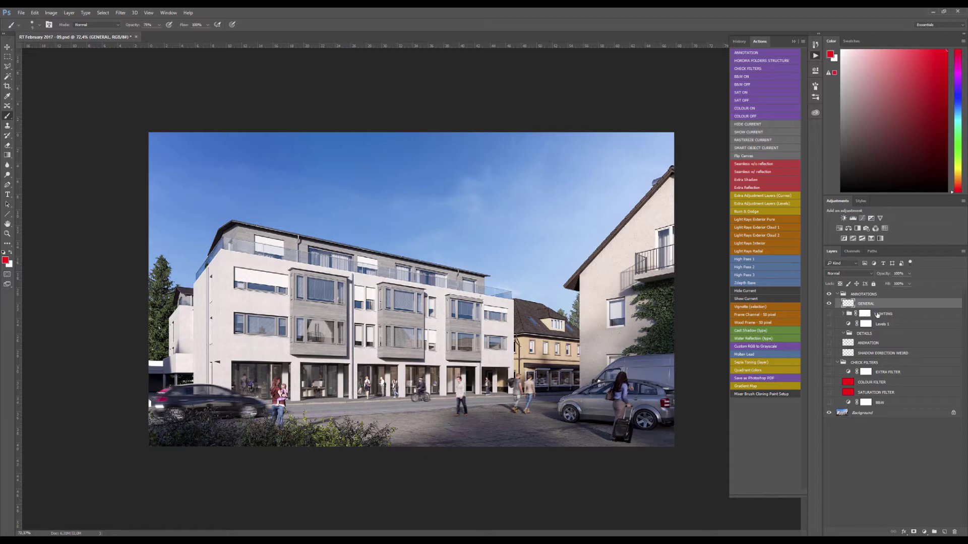
- Expand and show the LIGHTING group, hiding its Hue/Saturation 1 and both Levels layers while keeping Hue/Saturation 2 and Layer 2 visible
left_click(848, 315)
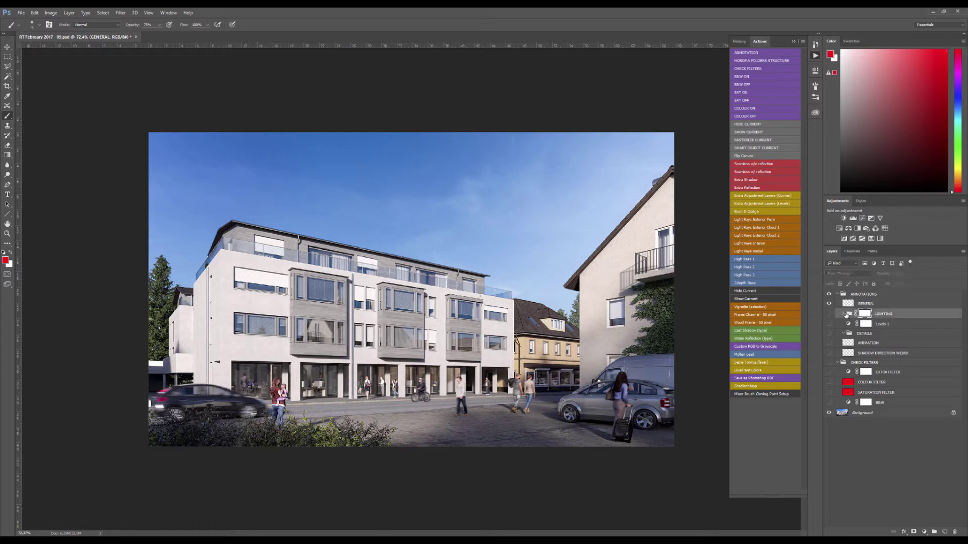
left_click(843, 314)
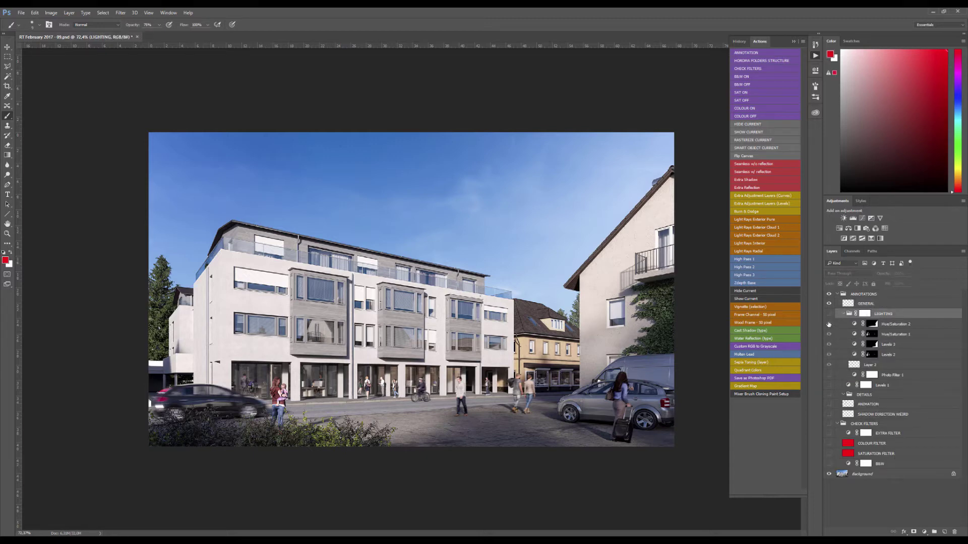
left_click(829, 324)
left_click(829, 325)
left_click(828, 345)
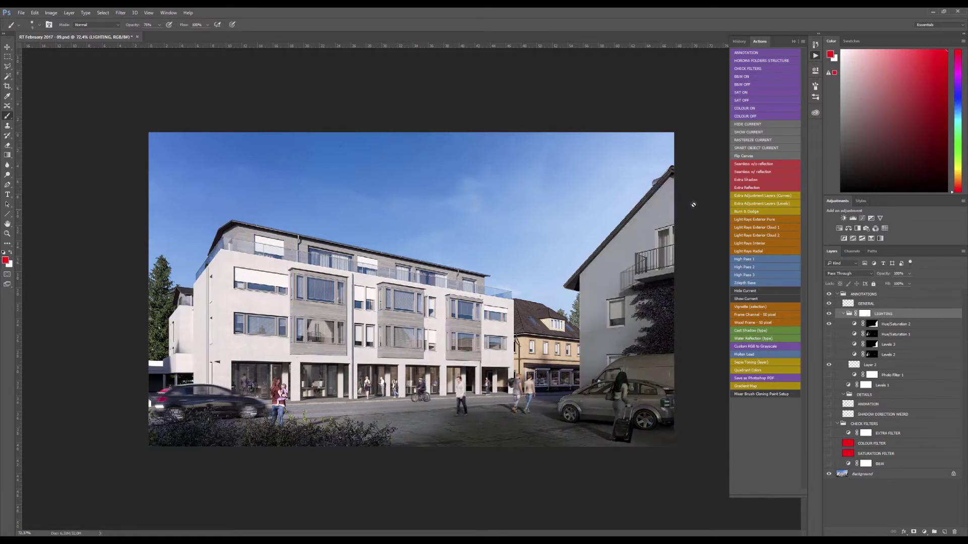
- On the GENERAL layer, draw a red light-direction arrow in the sky and trace the shaded neighbouring house and foreground with a larger brush
left_click(865, 304)
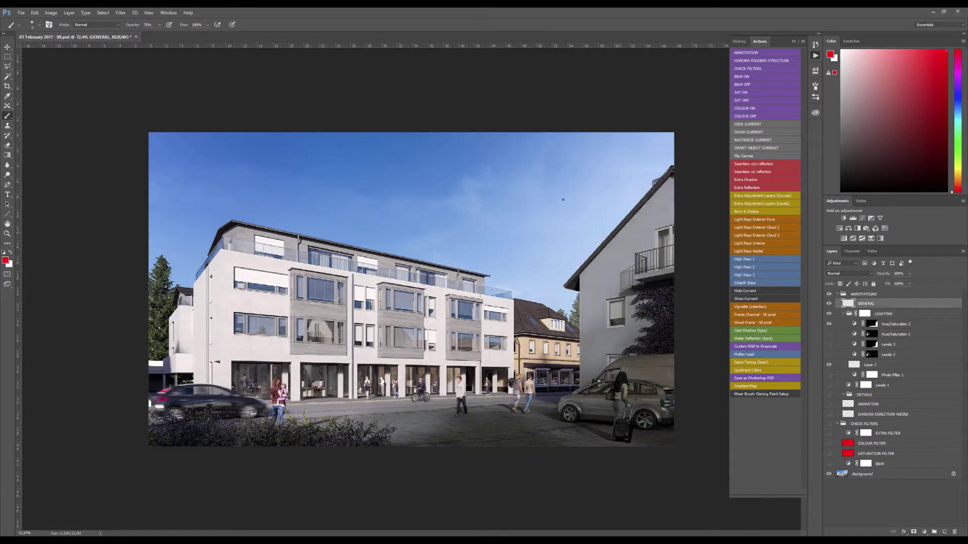
mouse_move(616, 177)
left_mouse_down()
mouse_move(506, 220)
mouse_move(565, 227)
left_mouse_up()
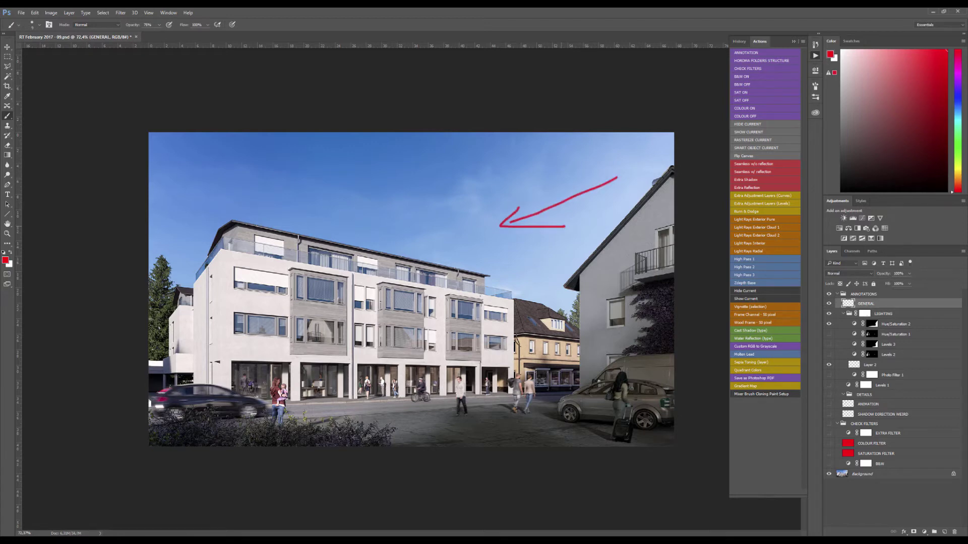
key("]")
mouse_move(668, 174)
left_mouse_down()
mouse_move(570, 438)
mouse_move(434, 435)
left_mouse_up()
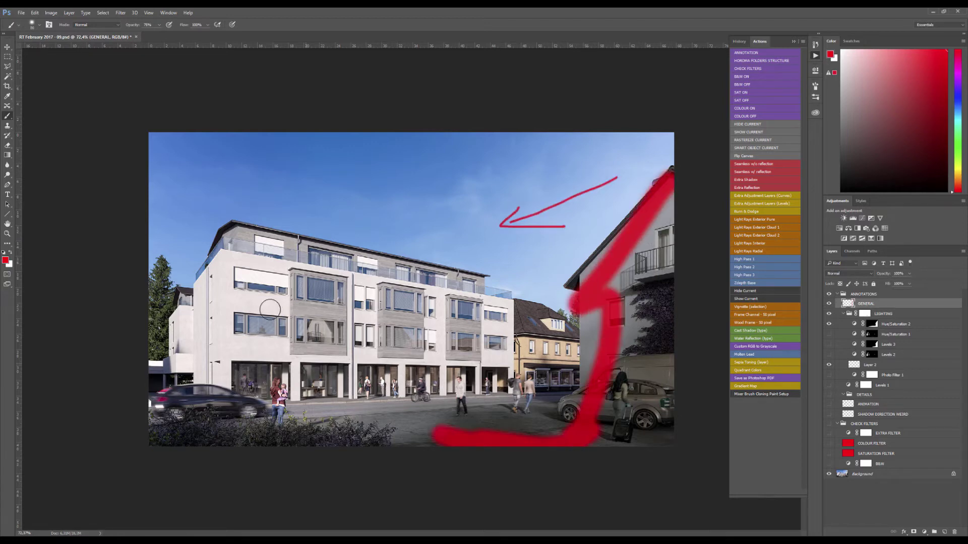
- Mark in red the main building's side facade, the shaded sides of its bay windows and the yellow house's side
left_click_drag(217, 233, 160, 311)
left_click_drag(293, 269, 276, 360)
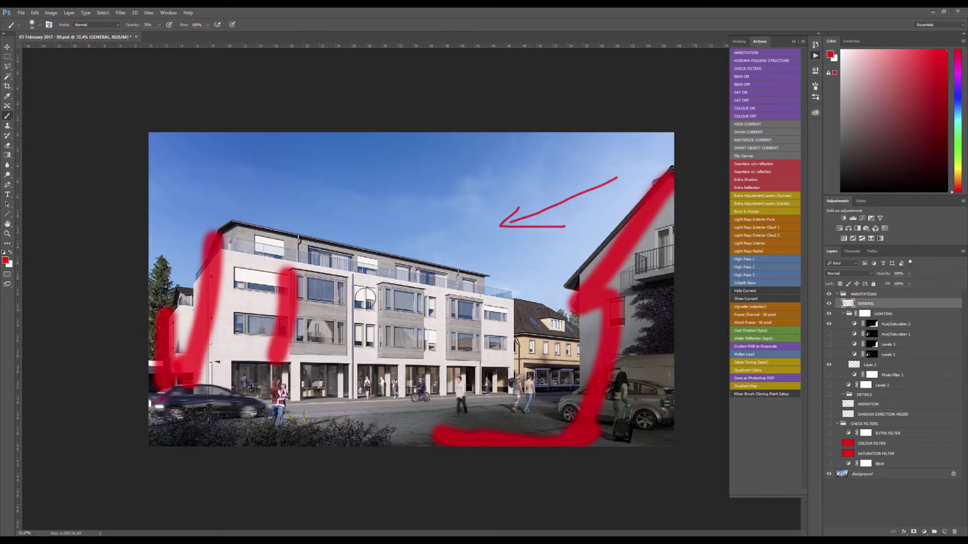
left_click_drag(378, 277, 375, 346)
mouse_move(431, 295)
left_mouse_down()
mouse_move(441, 302)
mouse_move(437, 353)
left_mouse_up()
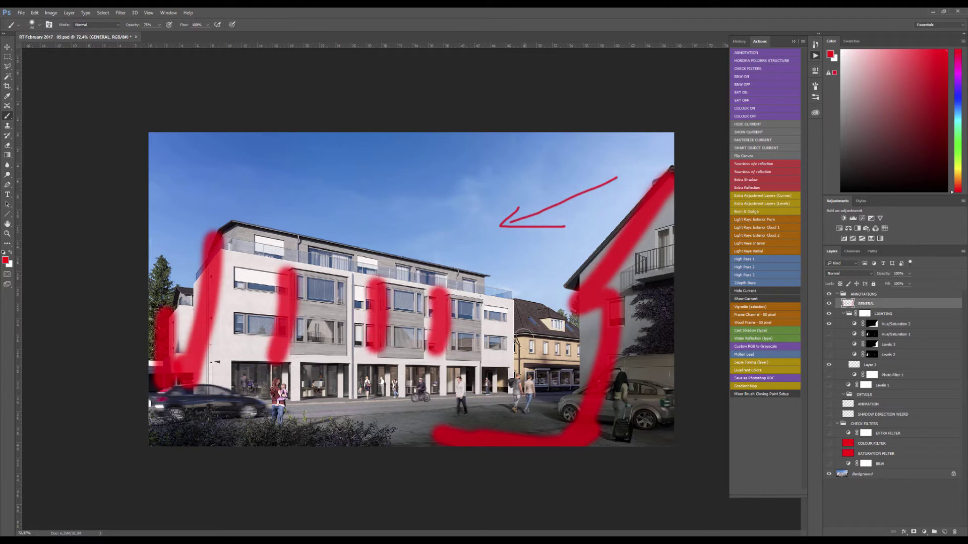
left_click_drag(524, 331, 519, 393)
left_click_drag(546, 315, 537, 323)
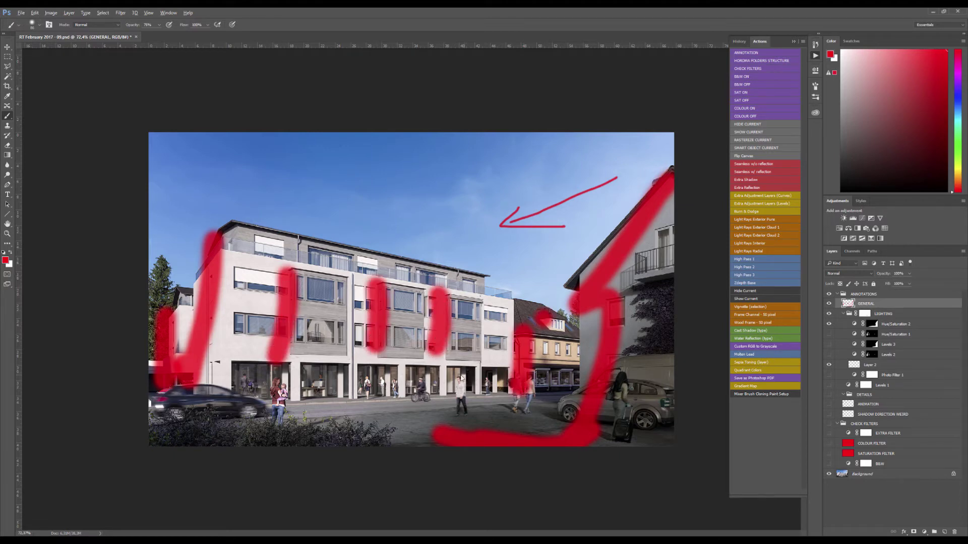
- Hide the GENERAL layer and show the LIGHTING group's remaining Hue/Saturation, Levels and Photo Filter 1 layers
left_click(829, 304)
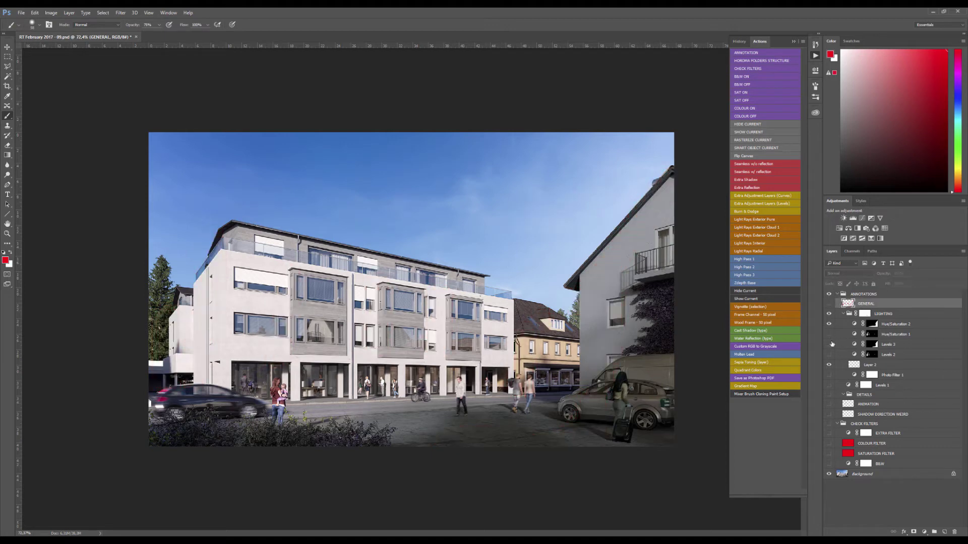
left_click(829, 344)
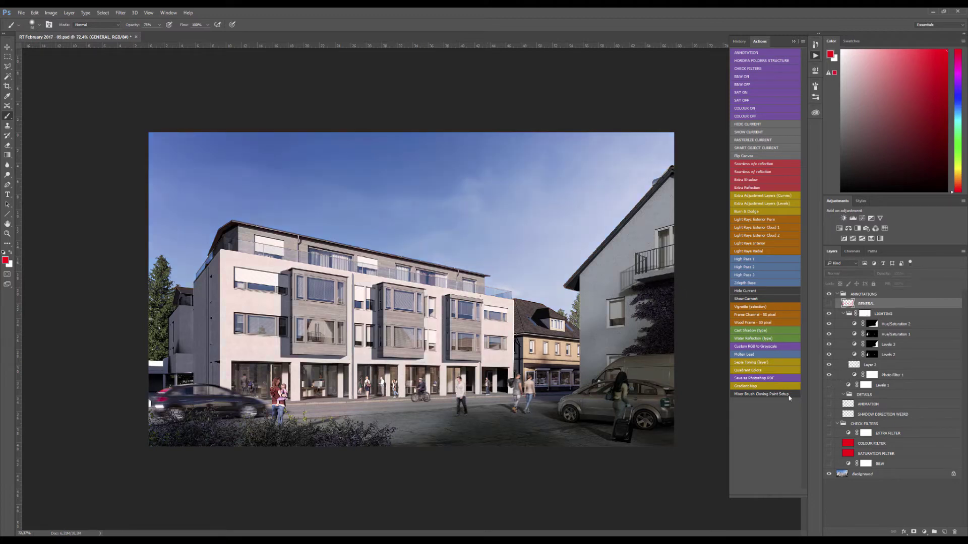
left_click(854, 364)
left_click(856, 376)
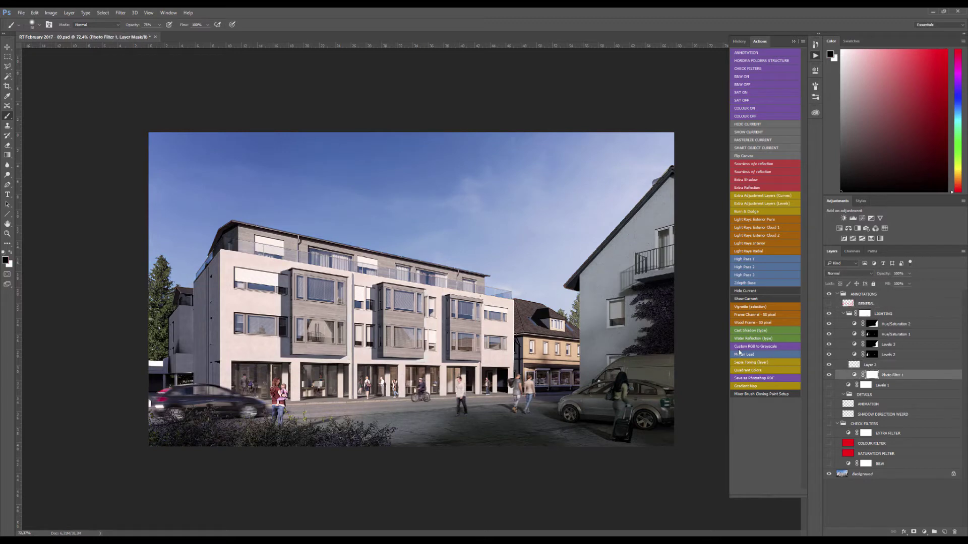
- On the cleared GENERAL layer, paint three red patches in the sky along the main building's roofline, and clear them
left_click_drag(475, 259, 463, 258)
left_click(865, 304)
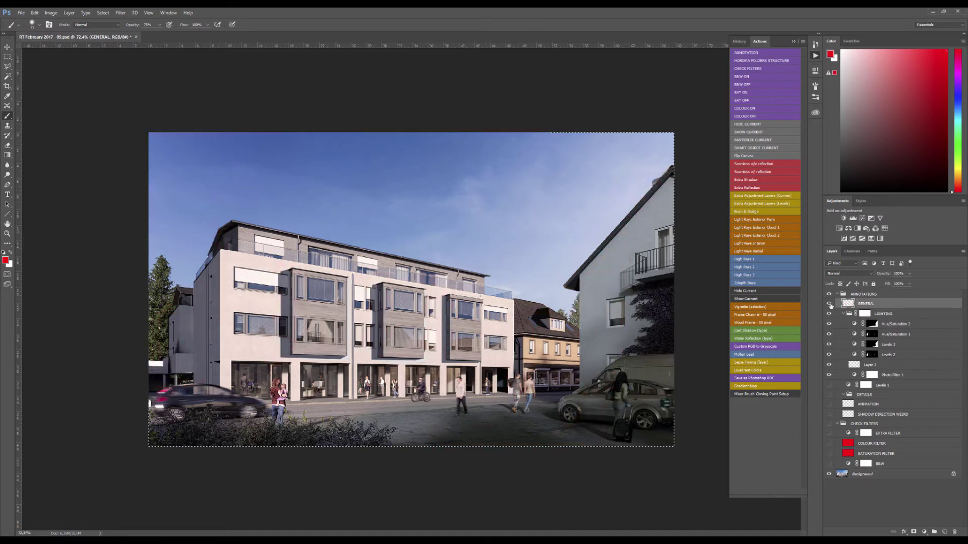
left_click_drag(201, 214, 260, 204)
left_click_drag(353, 222, 384, 228)
left_click_drag(498, 264, 517, 261)
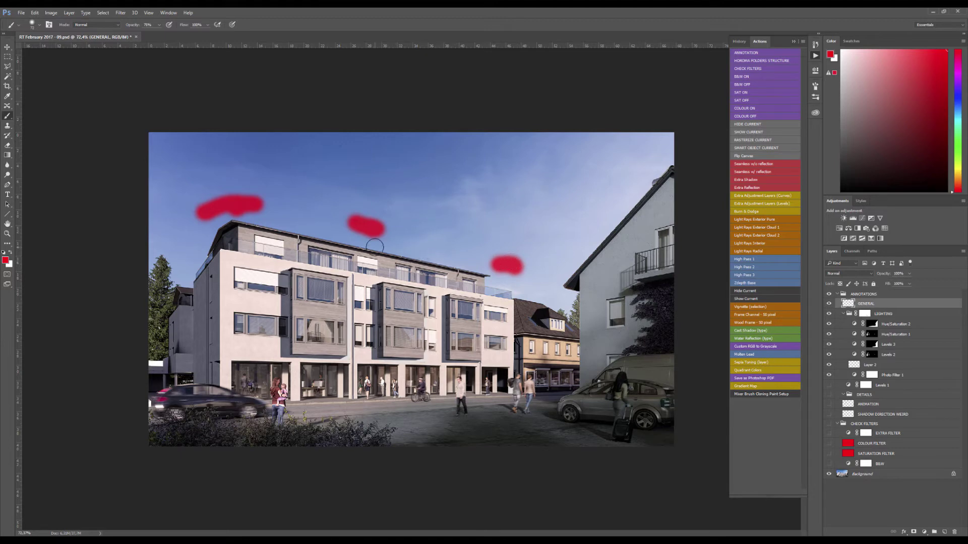
key("ctrl+a")
key("Delete")
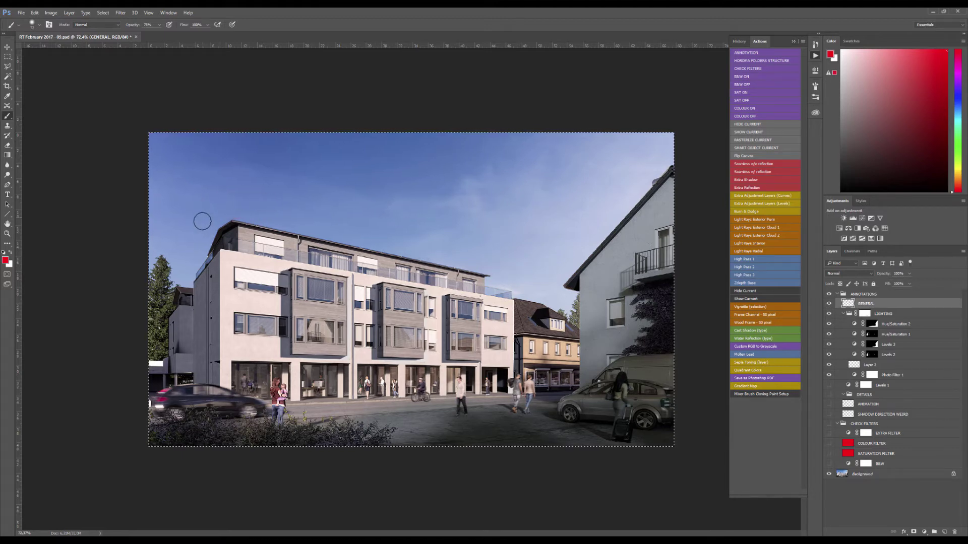
- Paint a red patch above the main building's roof corner, replace it with a red light-direction arrow in the sky, and clear that too
left_click_drag(201, 218, 232, 203)
key("Delete")
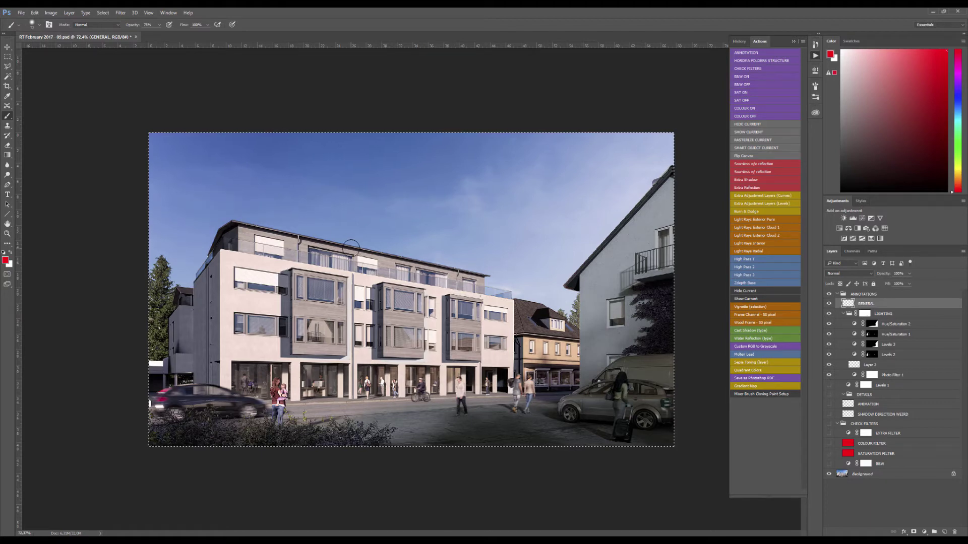
key("ctrl+d")
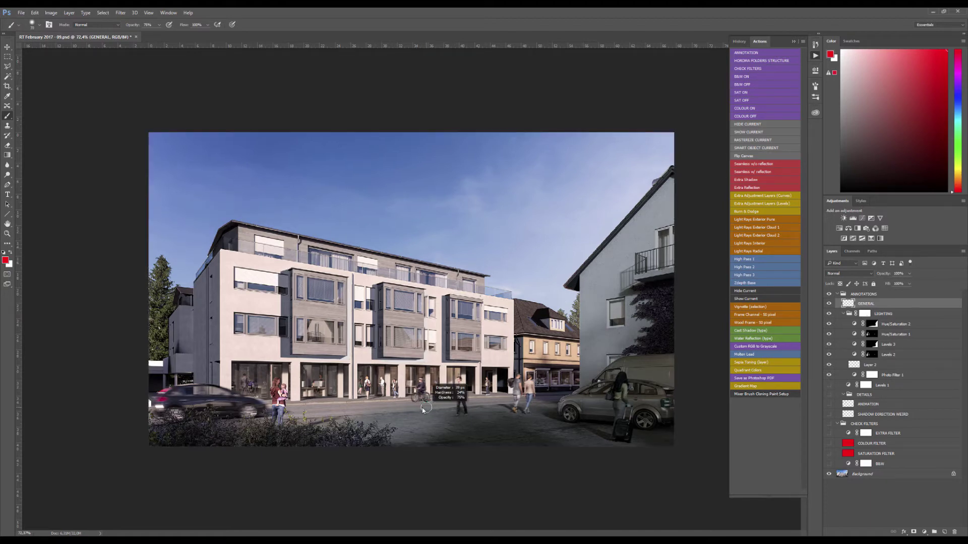
mouse_move(613, 216)
left_mouse_down()
mouse_move(517, 227)
mouse_move(580, 243)
left_mouse_up()
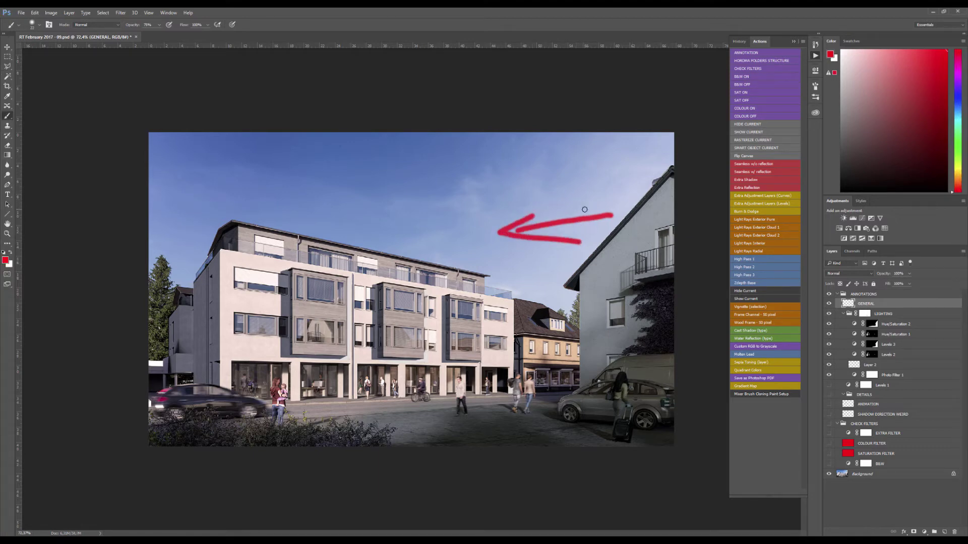
key("ctrl+a")
key("Delete")
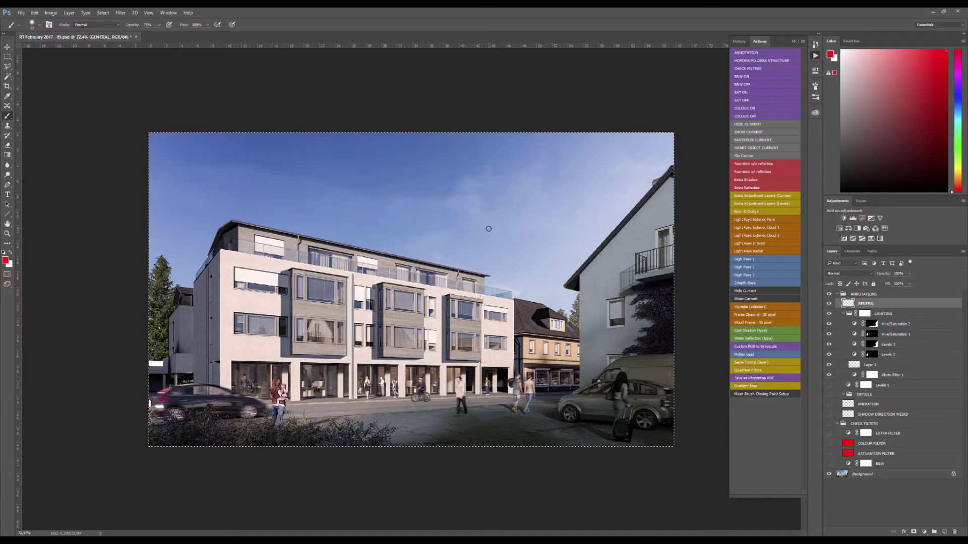
key("ctrl+d")
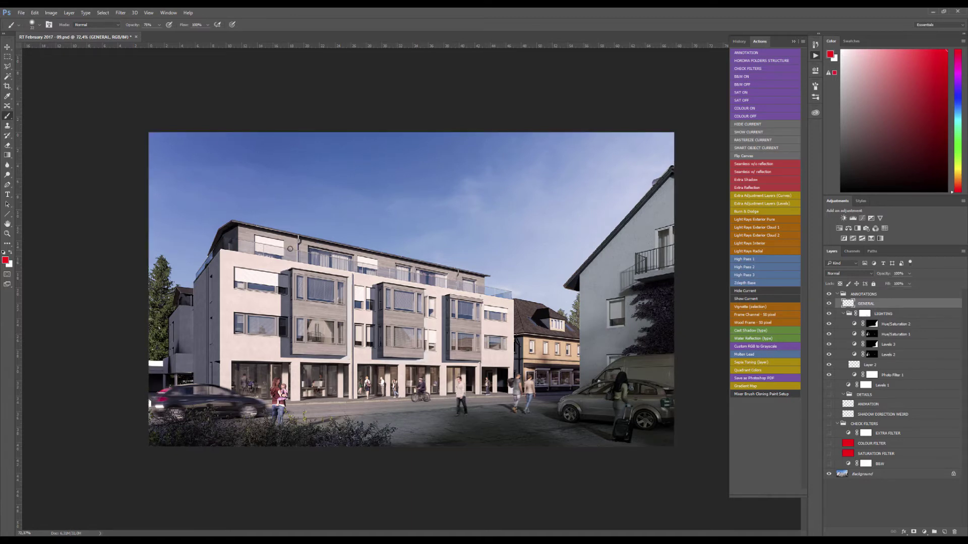
- Toggle the LIGHTING group's visibility repeatedly to compare the original and adjusted lighting, leaving the group shown
left_click(829, 313)
left_click(829, 314)
left_click(829, 314)
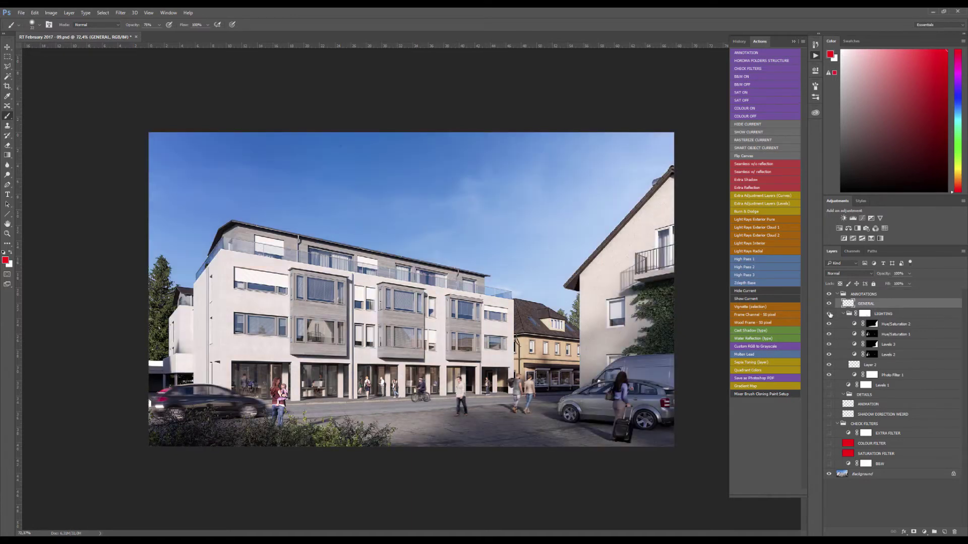
left_click(829, 314)
left_click(829, 313)
left_click(829, 313)
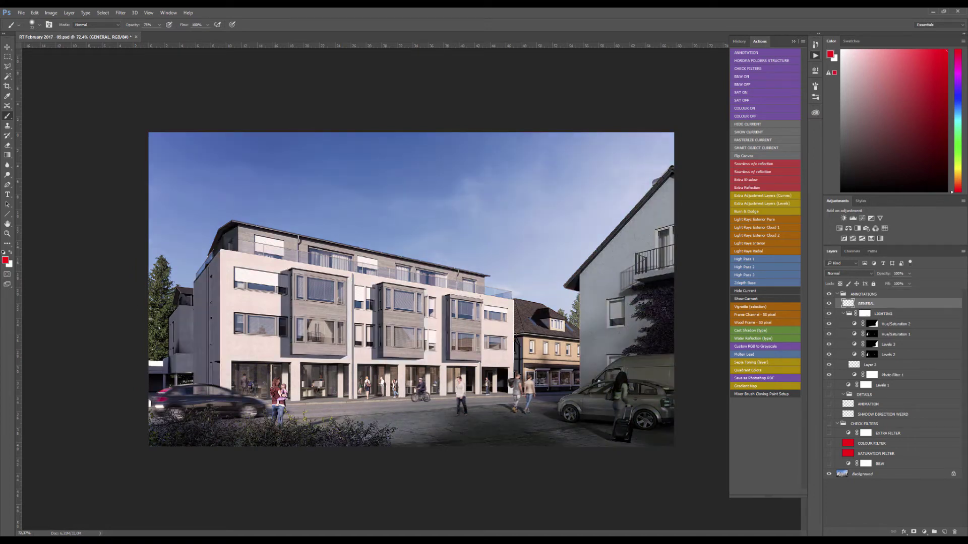
- Examine the main building's facade, bay windows and street level both close up and within the whole image
scroll(511, 294, "up", 3)
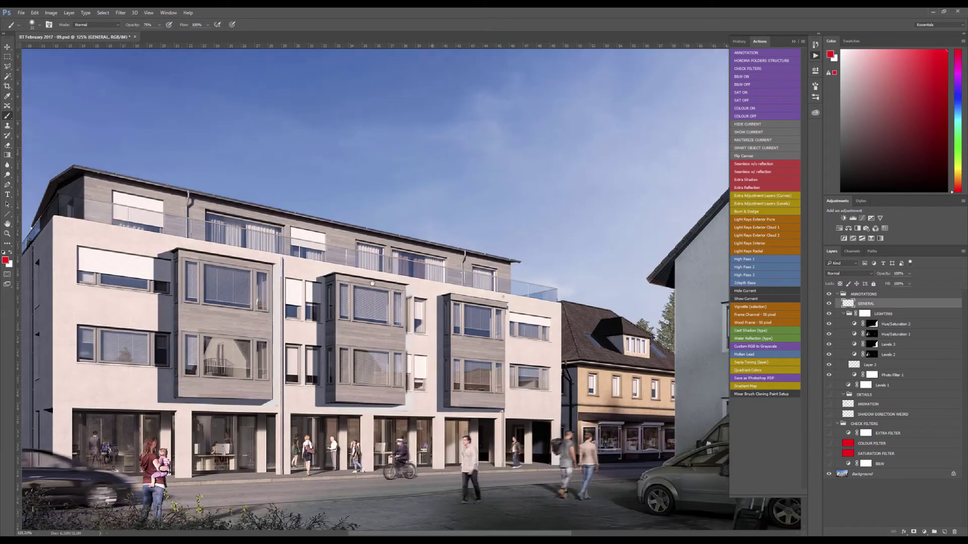
scroll(480, 287, "down", 2)
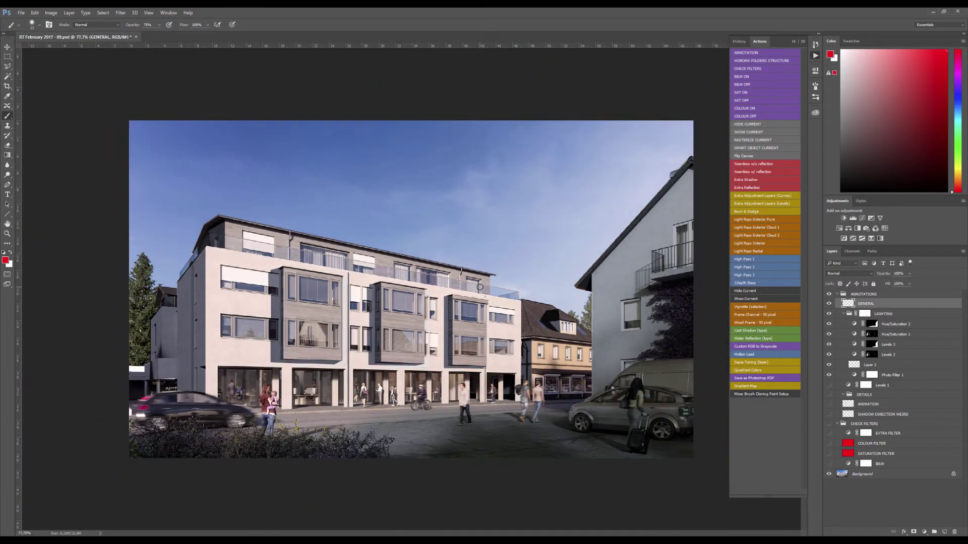
scroll(405, 289, "down", 2)
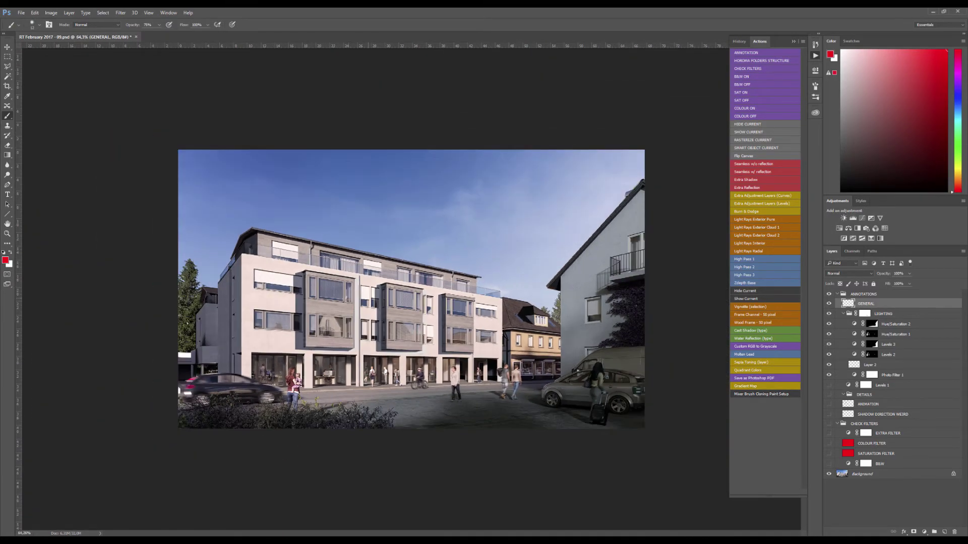
scroll(624, 348, "up", 6)
scroll(308, 297, "up", 2)
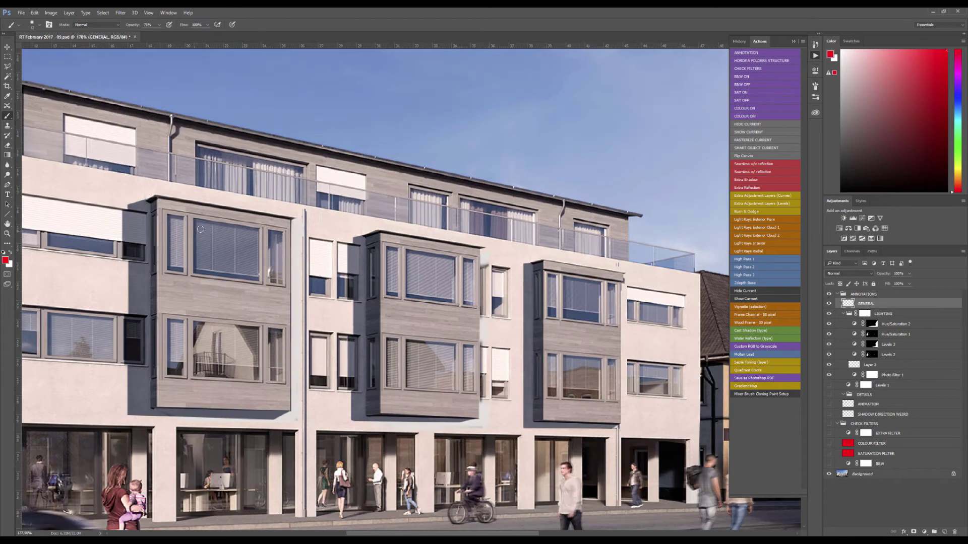
scroll(209, 231, "down", 3)
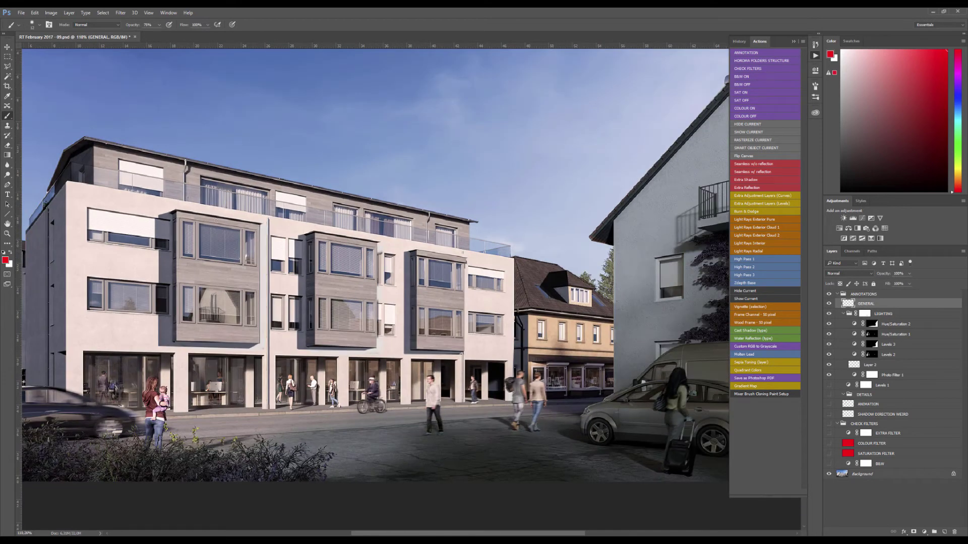
scroll(203, 222, "down", 3)
scroll(248, 260, "up", 2)
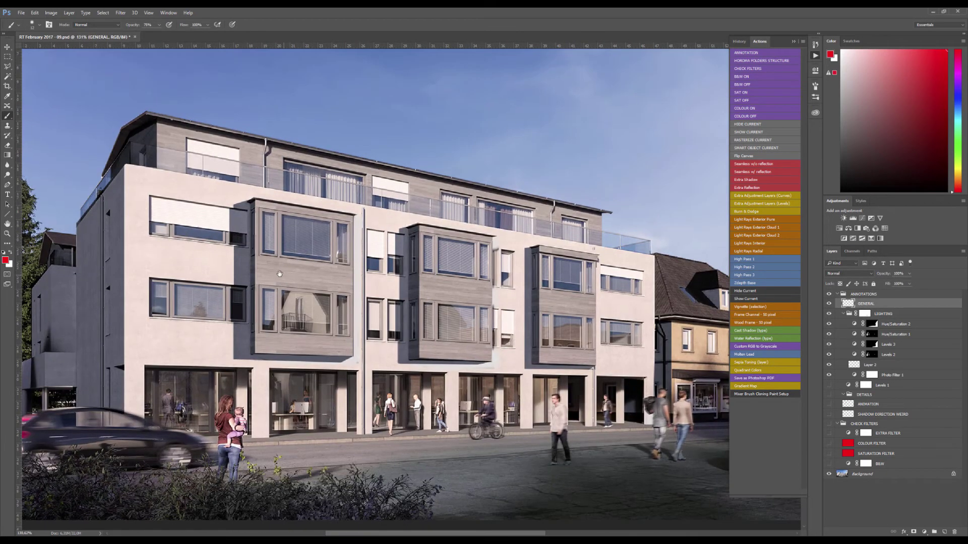
scroll(248, 260, "down", 1)
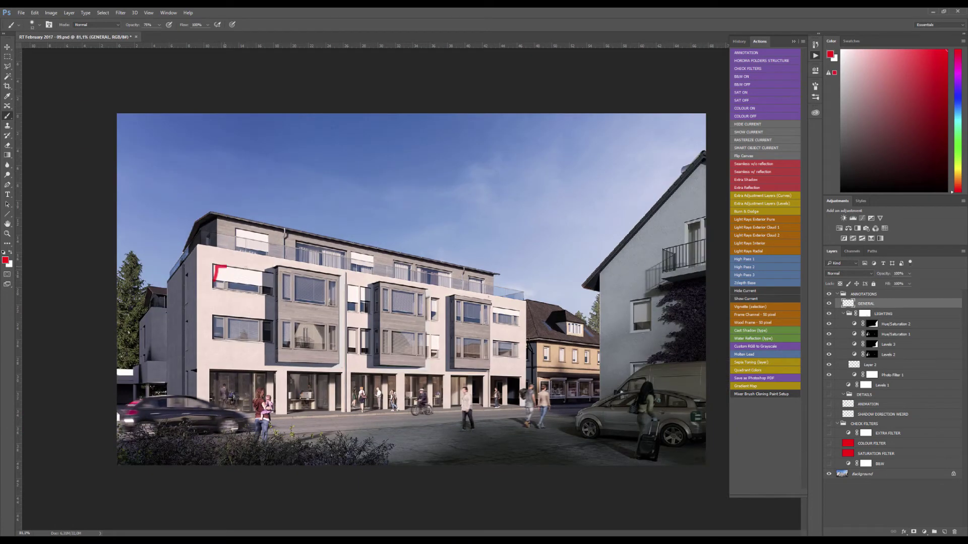
- Outline in red the upper-floor window blinds and the top of the first bay window, and clear the GENERAL layer
mouse_move(226, 265)
left_mouse_down()
mouse_move(273, 274)
mouse_move(273, 285)
mouse_move(214, 283)
mouse_move(213, 264)
mouse_move(273, 286)
left_mouse_up()
left_click_drag(349, 289, 370, 288)
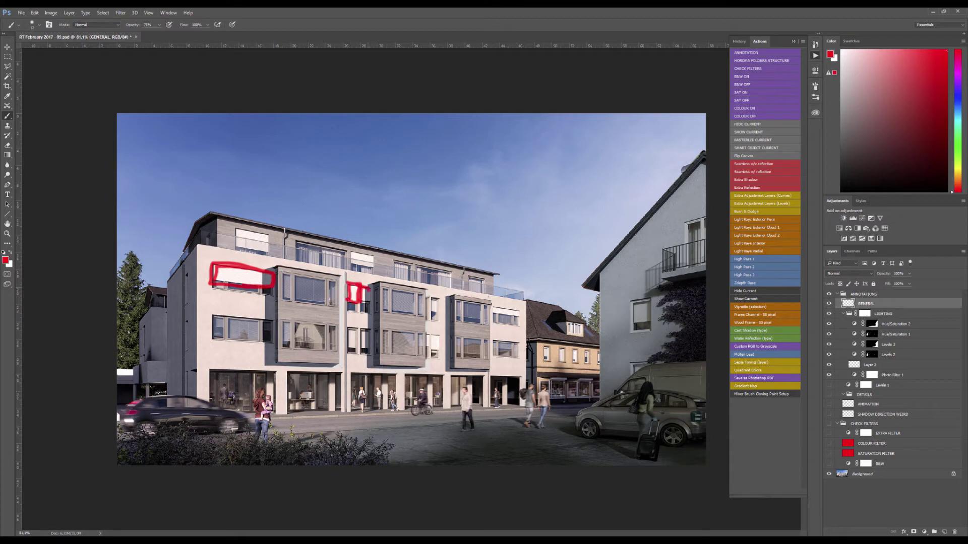
scroll(410, 301, "up", 3)
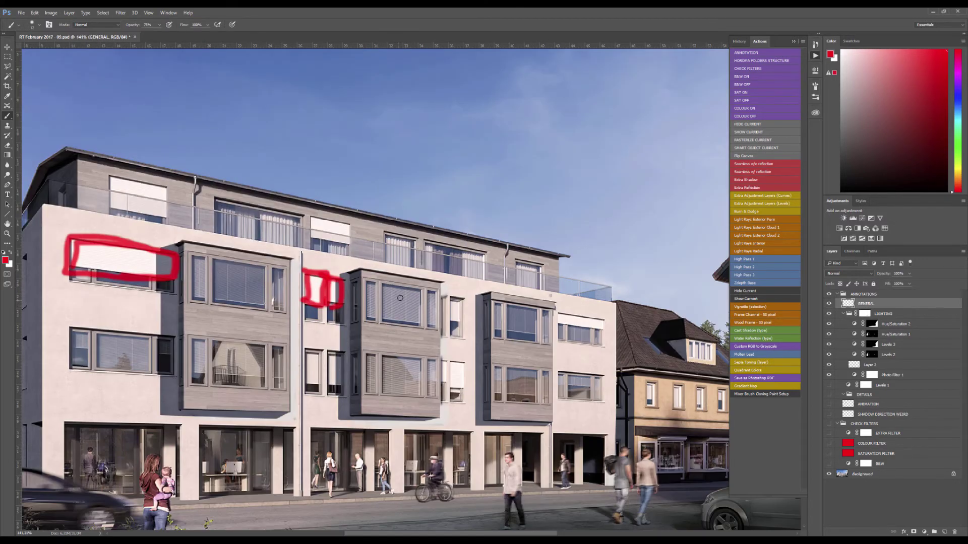
scroll(363, 305, "down", 3)
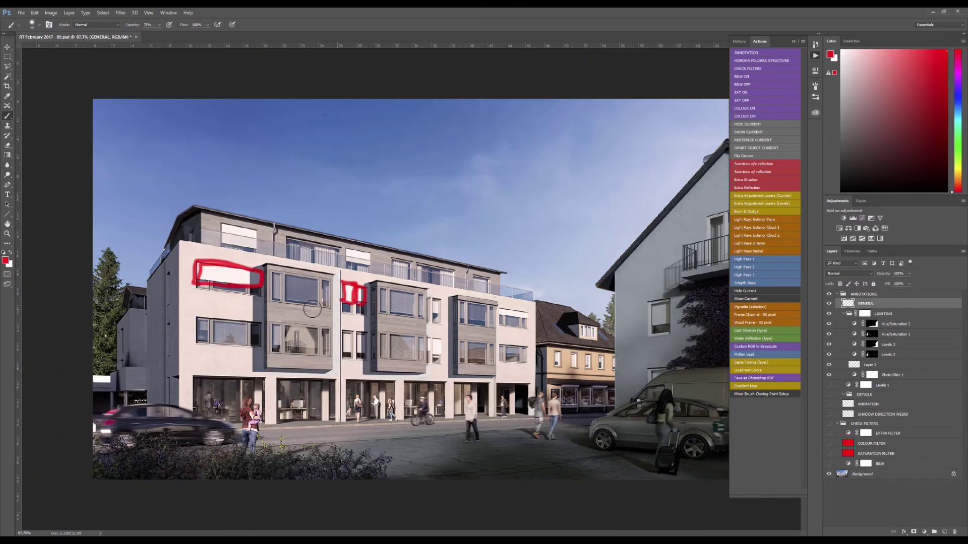
right_click(309, 301, "alt")
mouse_move(272, 274)
left_mouse_down()
mouse_move(332, 277)
mouse_move(283, 372)
mouse_move(275, 272)
mouse_move(332, 272)
left_mouse_up()
key("ctrl+a")
key("Delete")
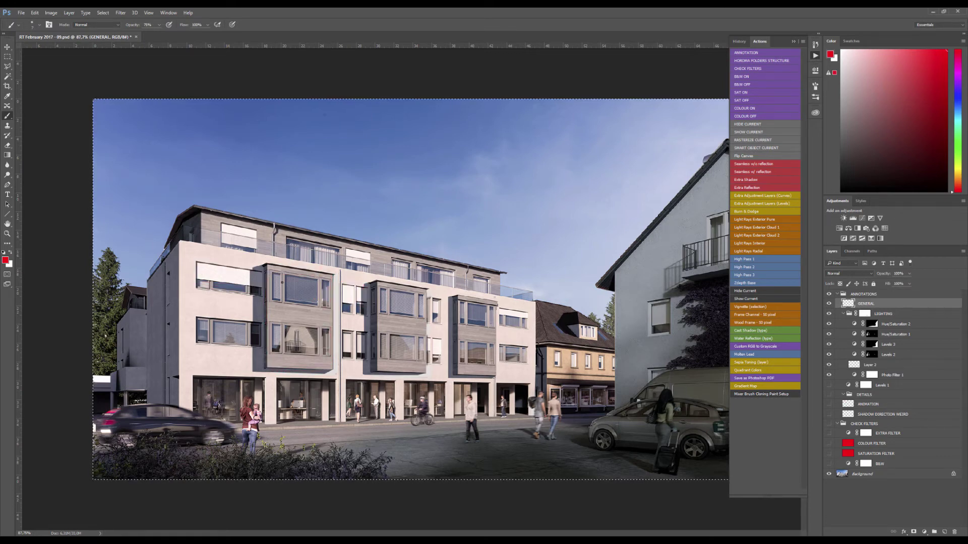
- Outline in red the lower windows with the tree and house reflections on the main building, and clear the marks
scroll(298, 291, "up", 3)
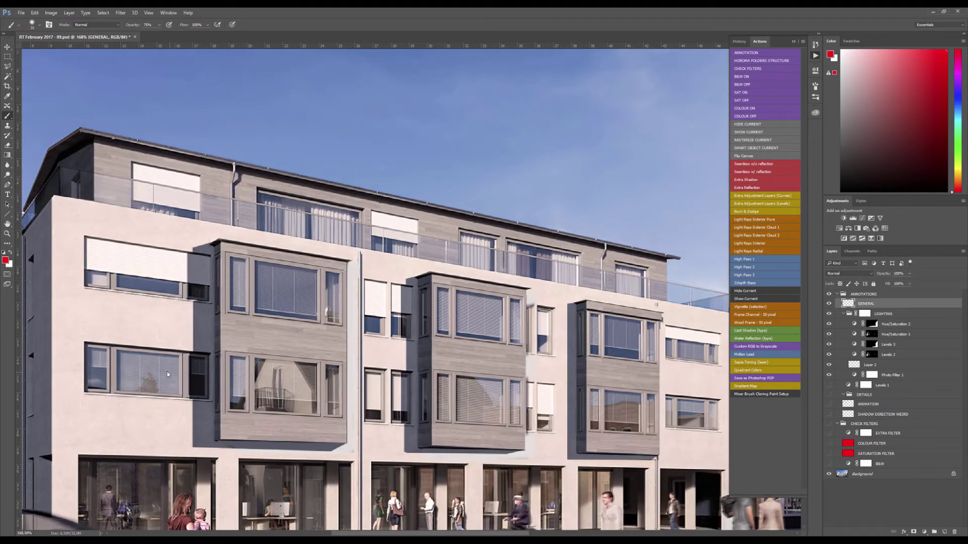
mouse_move(114, 350)
left_mouse_down()
mouse_move(181, 356)
mouse_move(183, 390)
mouse_move(112, 393)
mouse_move(115, 348)
left_mouse_up()
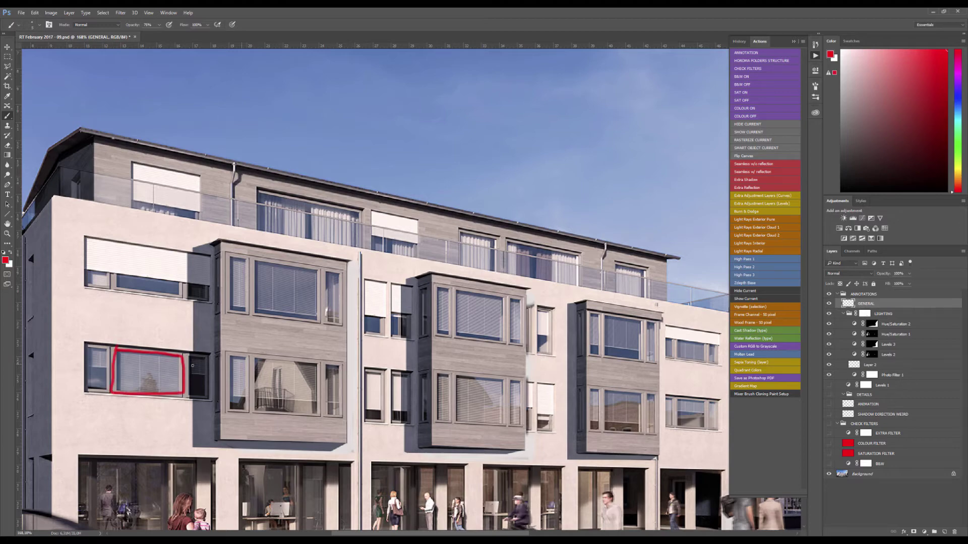
scroll(261, 361, "up", 5)
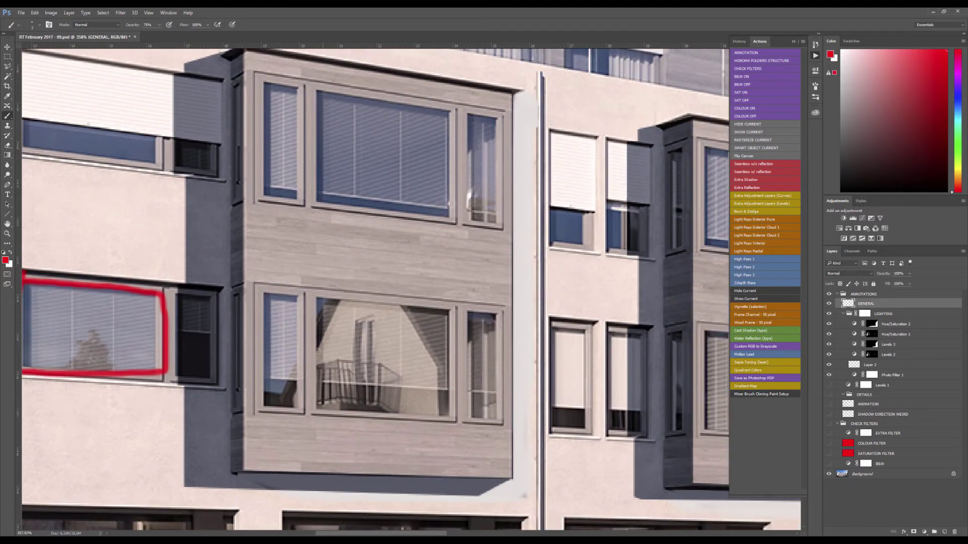
mouse_move(314, 303)
left_mouse_down()
mouse_move(446, 325)
mouse_move(443, 404)
left_mouse_up()
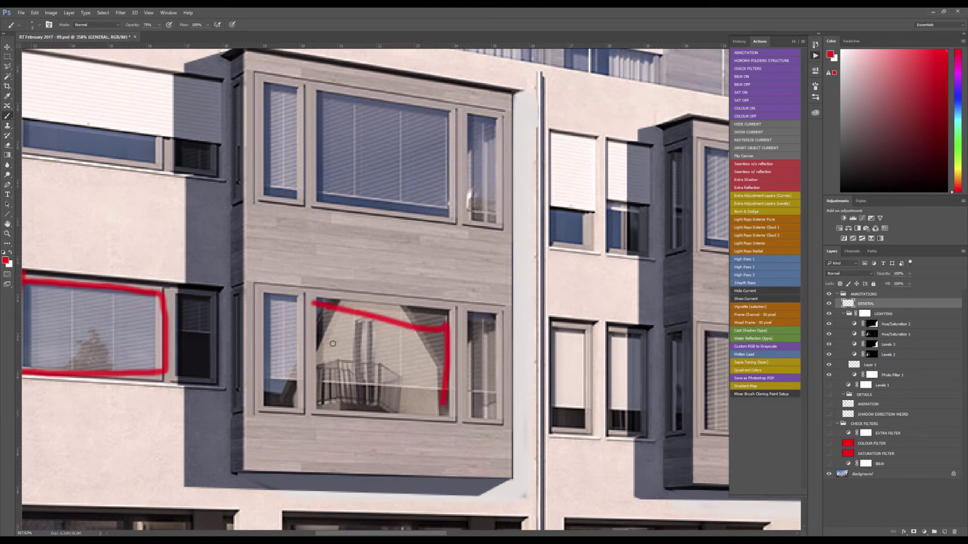
mouse_move(262, 289)
left_mouse_down()
mouse_move(285, 276)
mouse_move(272, 285)
mouse_move(278, 323)
mouse_move(258, 403)
left_mouse_up()
left_click_drag(334, 348, 333, 395)
key("ctrl+0")
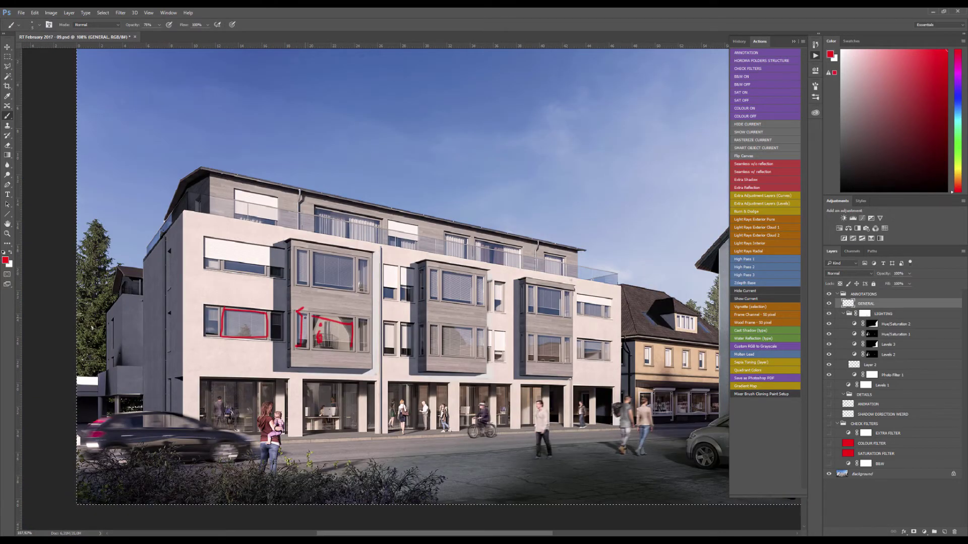
key("Delete")
- With a larger brush, outline the street-level zone and the upper part of the main building in red, and clear both outlines
scroll(308, 307, "down", 3)
key("bracketright")
key("bracketright")
key("bracketright")
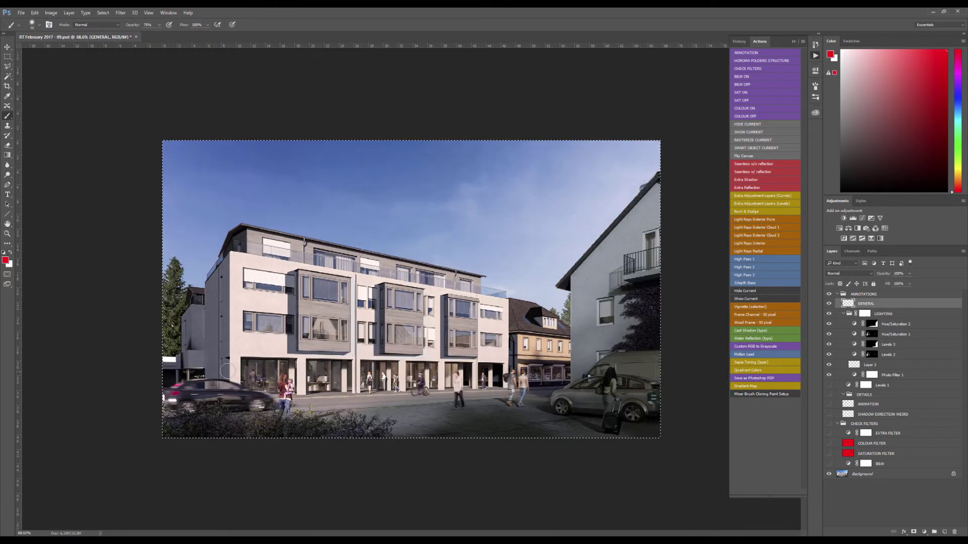
mouse_move(167, 359)
left_mouse_down()
mouse_move(595, 363)
mouse_move(612, 403)
mouse_move(166, 406)
mouse_move(278, 421)
mouse_move(613, 421)
mouse_move(605, 375)
mouse_move(173, 419)
left_mouse_up()
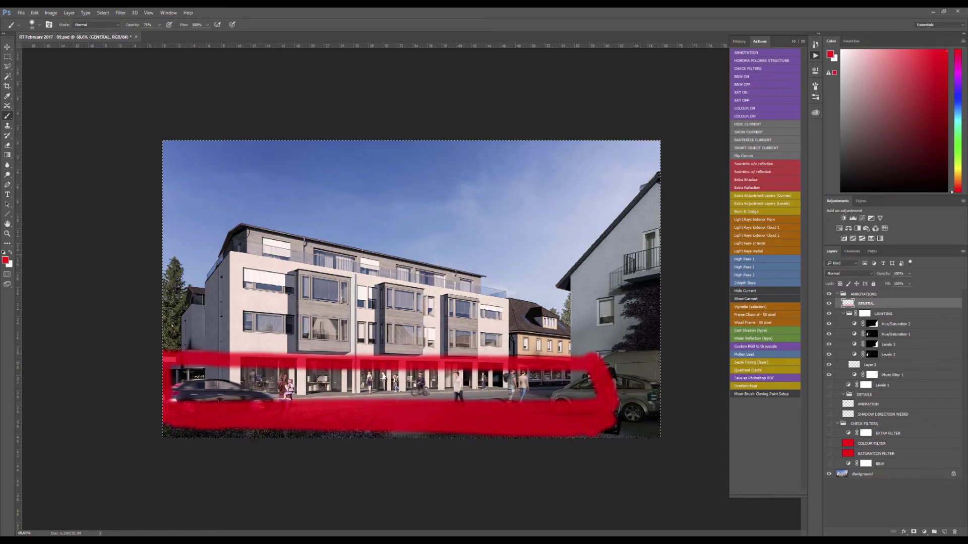
mouse_move(173, 199)
left_mouse_down()
mouse_move(565, 258)
mouse_move(567, 352)
mouse_move(322, 362)
mouse_move(140, 200)
mouse_move(177, 213)
mouse_move(562, 240)
mouse_move(576, 346)
mouse_move(564, 315)
left_mouse_up()
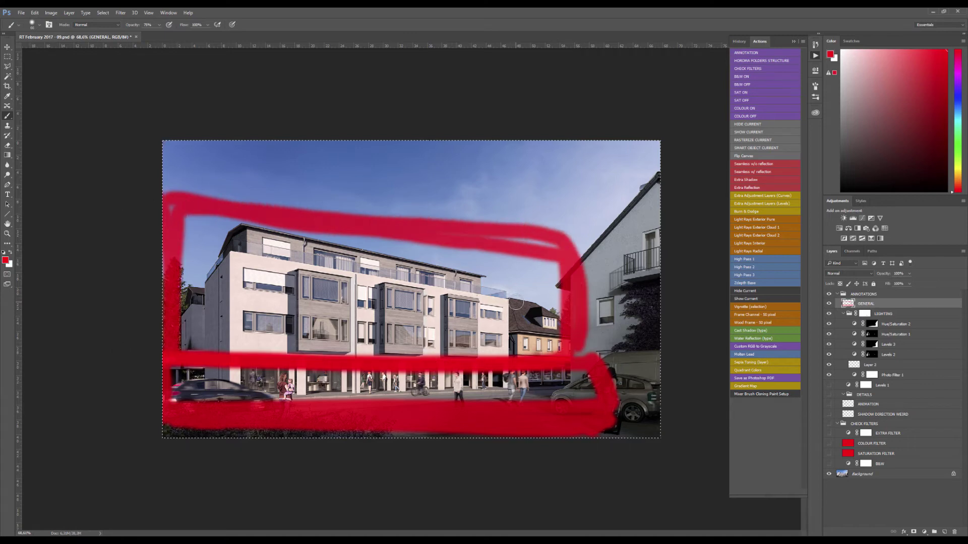
key("Delete")
- Paint red strokes along the ground-floor shopfronts and the street in front of the main building
mouse_move(214, 376)
left_mouse_down()
mouse_move(523, 384)
mouse_move(432, 412)
mouse_move(233, 414)
mouse_move(591, 418)
left_mouse_up()
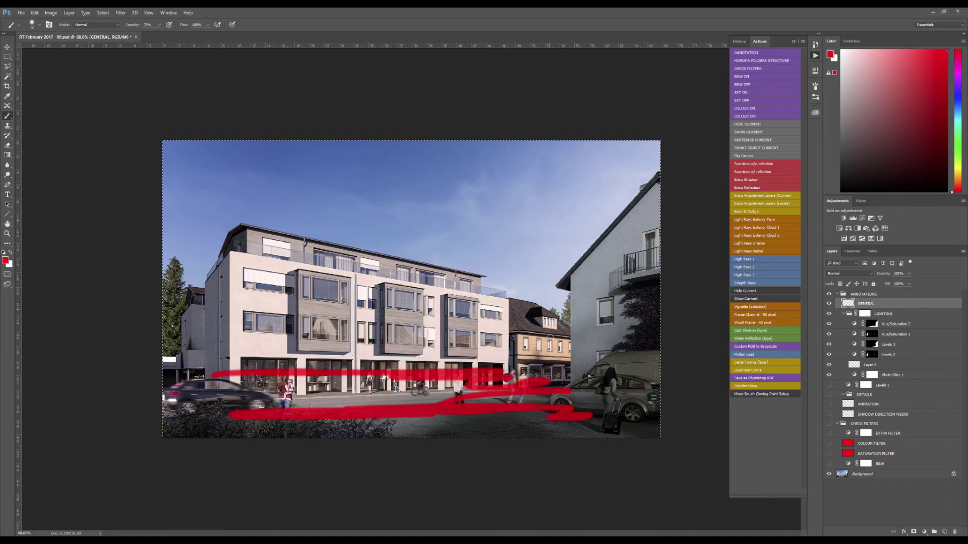
scroll(411, 290, "up", 2)
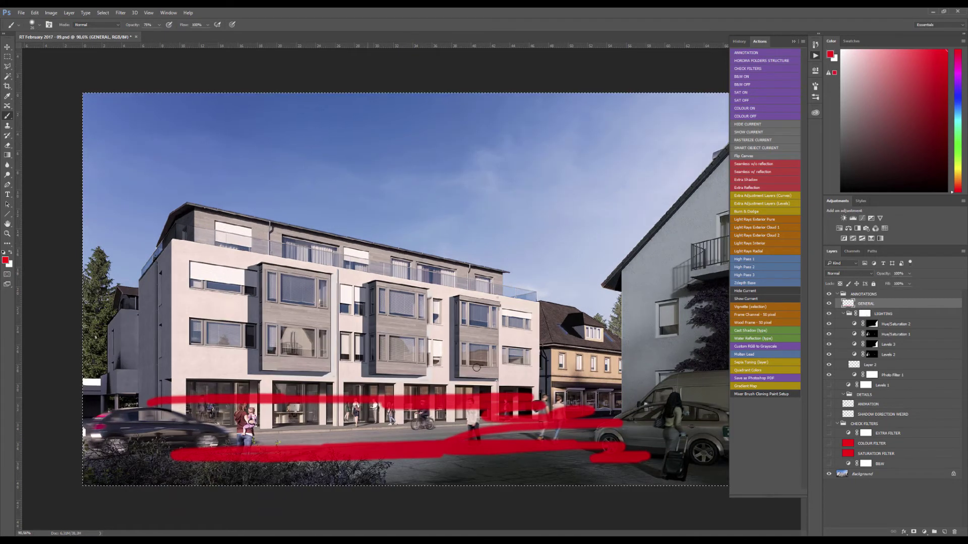
scroll(295, 383, "up", 3)
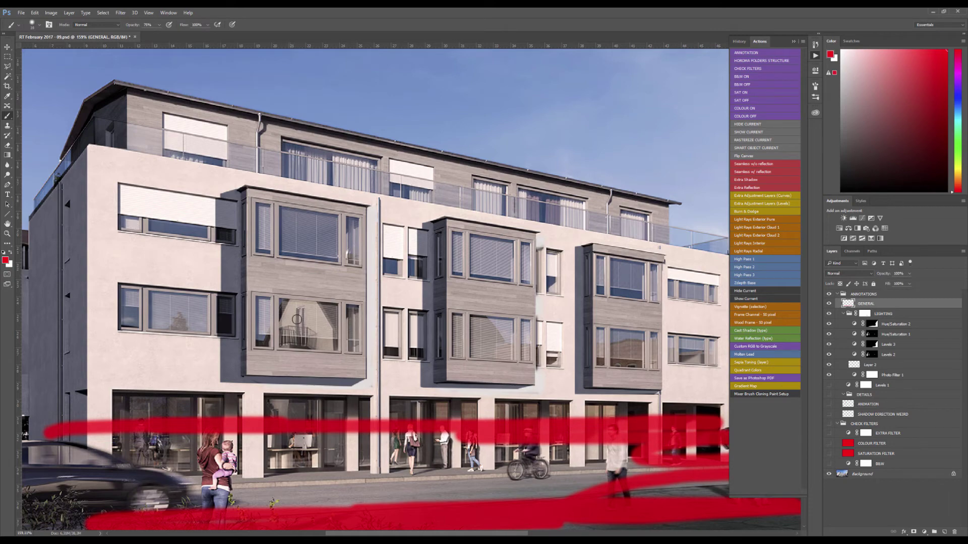
scroll(297, 320, "down", 4)
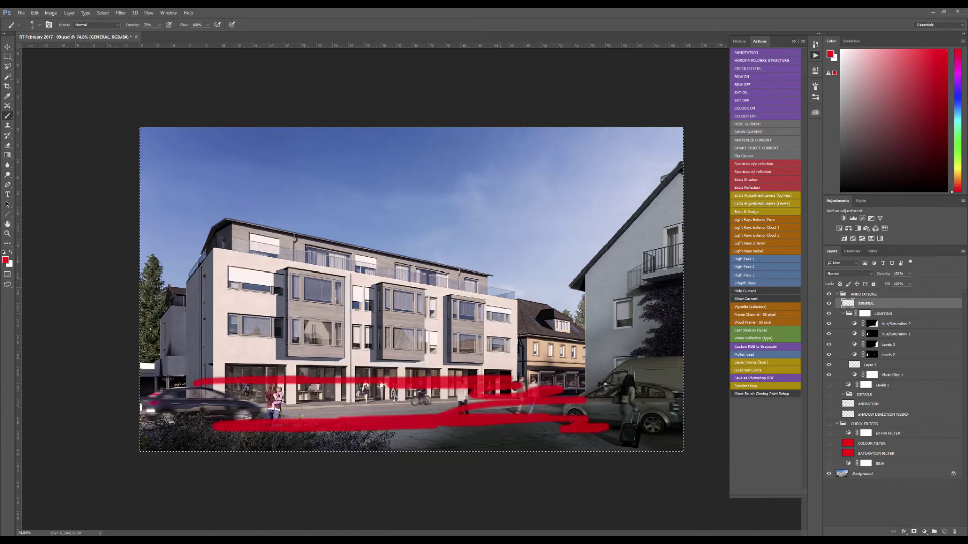
scroll(453, 260, "up", 2)
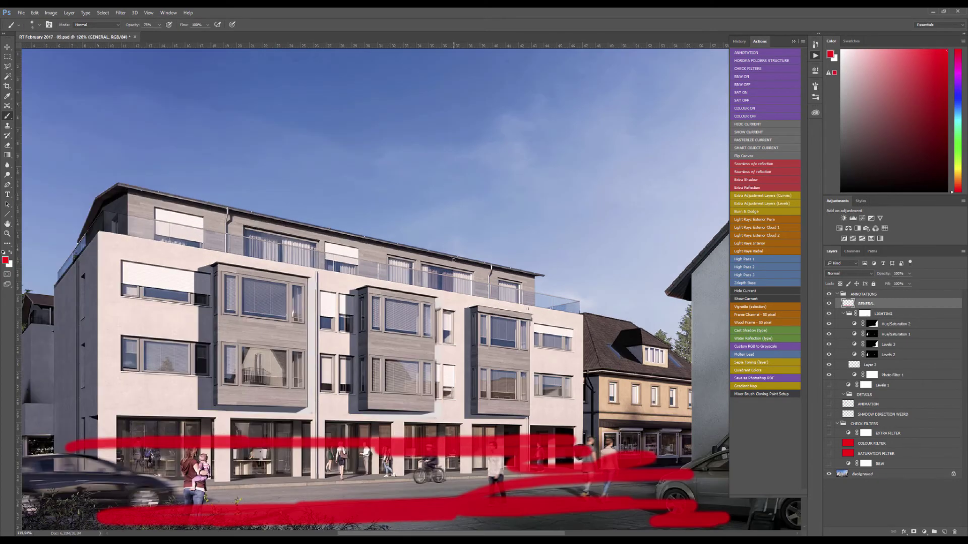
- Mark in red several spots along the top-floor terrace's glass railing on the main building
scroll(126, 208, "up", 2)
left_click_drag(168, 230, 165, 256)
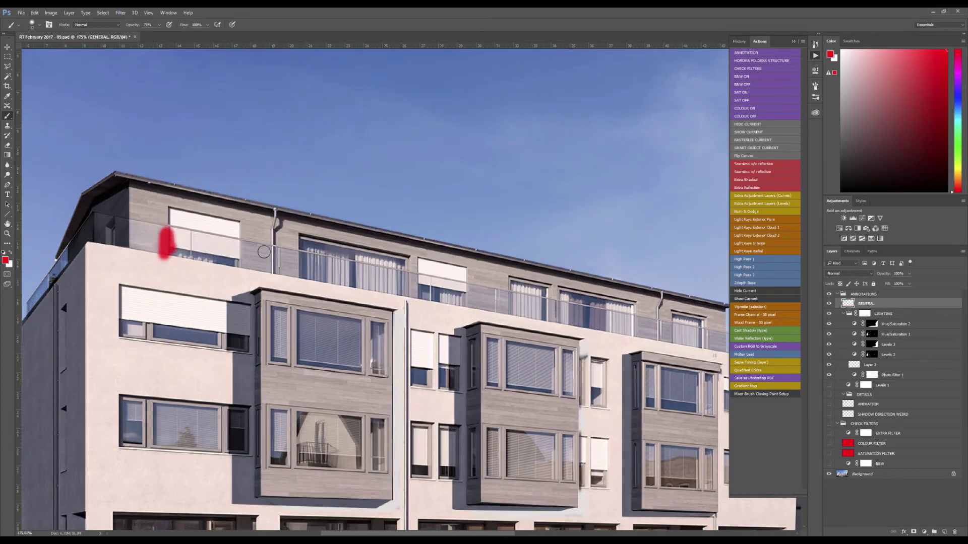
scroll(264, 251, "down", 2)
scroll(221, 242, "up", 2)
mouse_move(224, 252)
left_mouse_down()
mouse_move(232, 232)
mouse_move(237, 247)
mouse_move(326, 265)
left_mouse_up()
left_click_drag(372, 272, 450, 283)
left_click(462, 285)
scroll(433, 247, "down", 5)
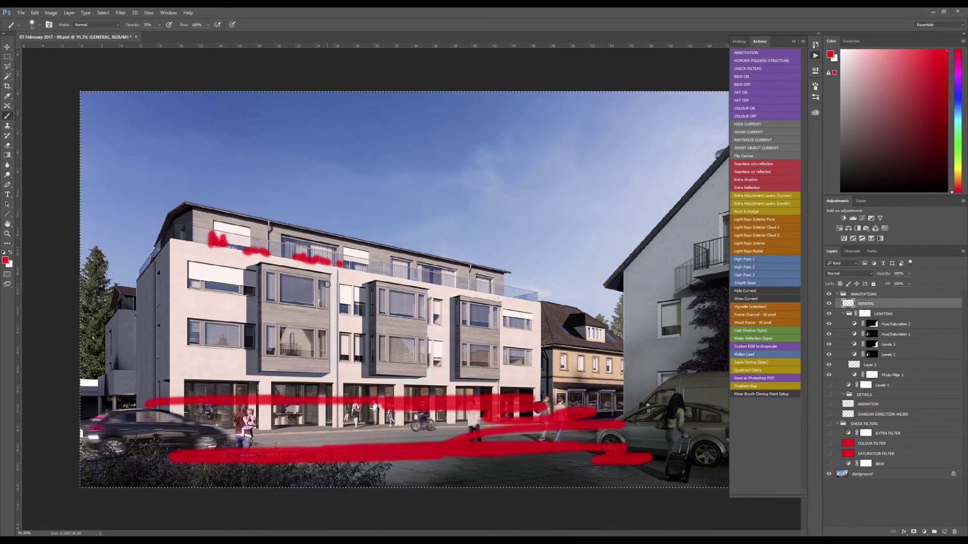
- Mark a curtained top-floor window behind the glass railing in red, and clear all annotations from the GENERAL layer
scroll(383, 284, "up", 5)
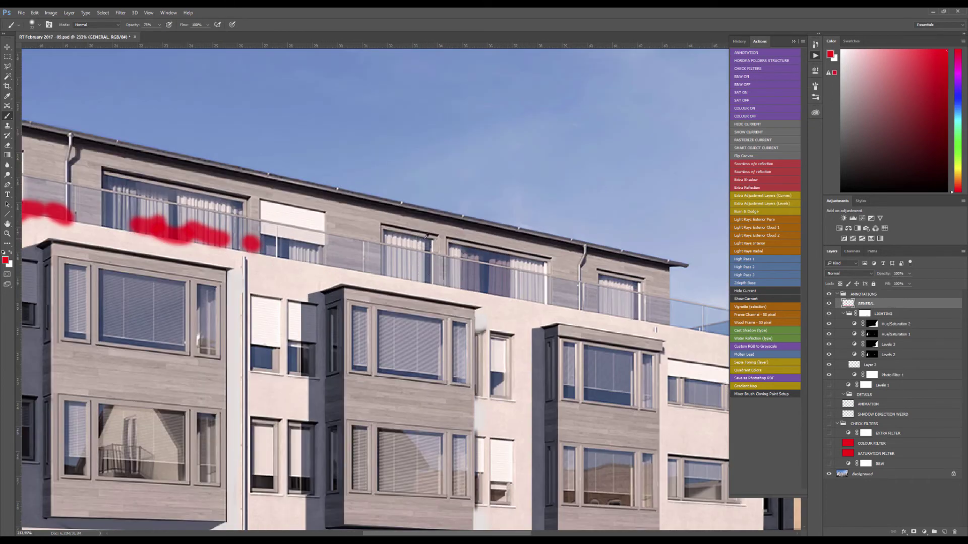
left_click_drag(423, 233, 416, 278)
mouse_move(378, 227)
left_mouse_down()
mouse_move(383, 273)
mouse_move(389, 233)
mouse_move(422, 233)
left_mouse_up()
scroll(403, 237, "down", 3)
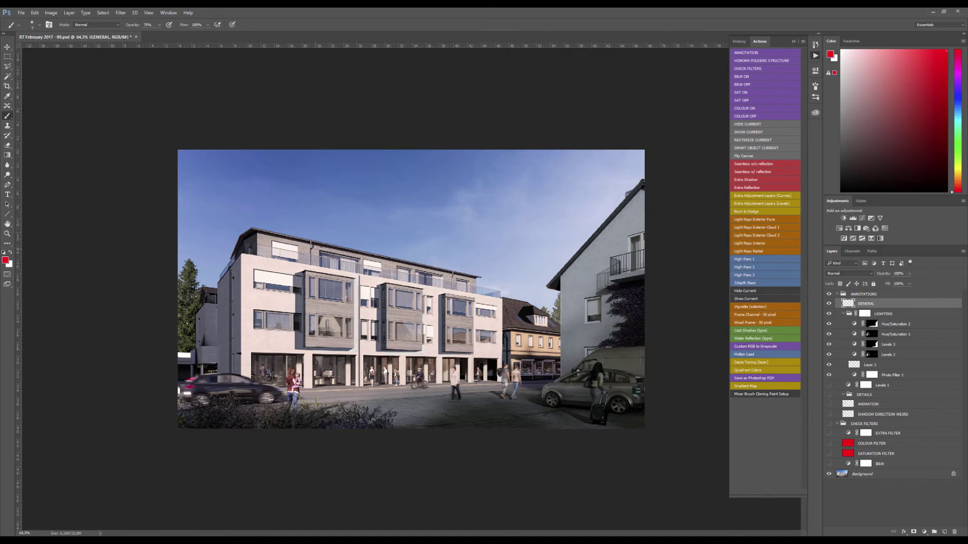
- Outline in red the lower window of the main building's leftmost bay and two of its ground-floor shopfronts
scroll(367, 297, "up", 5)
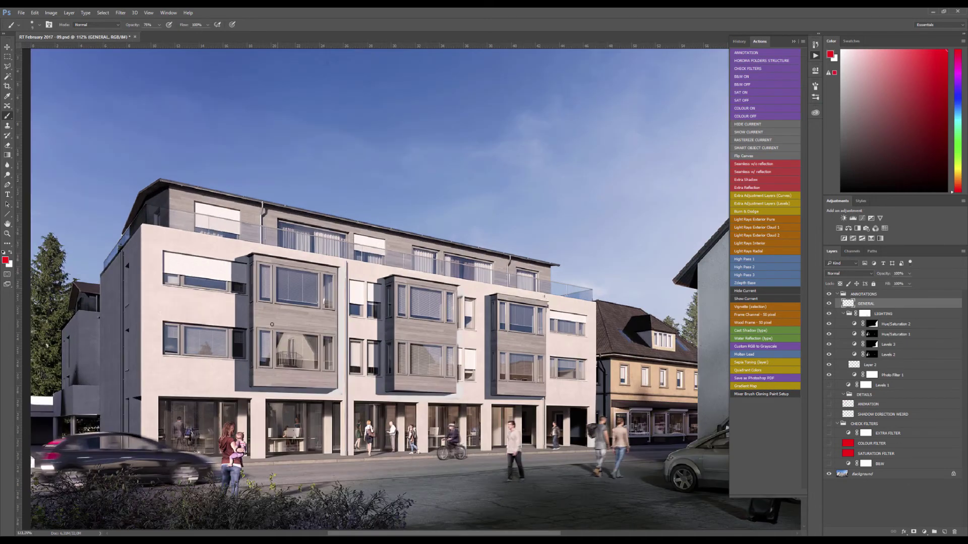
mouse_move(252, 334)
left_mouse_down()
mouse_move(339, 341)
mouse_move(339, 375)
mouse_move(254, 374)
mouse_move(255, 330)
left_mouse_up()
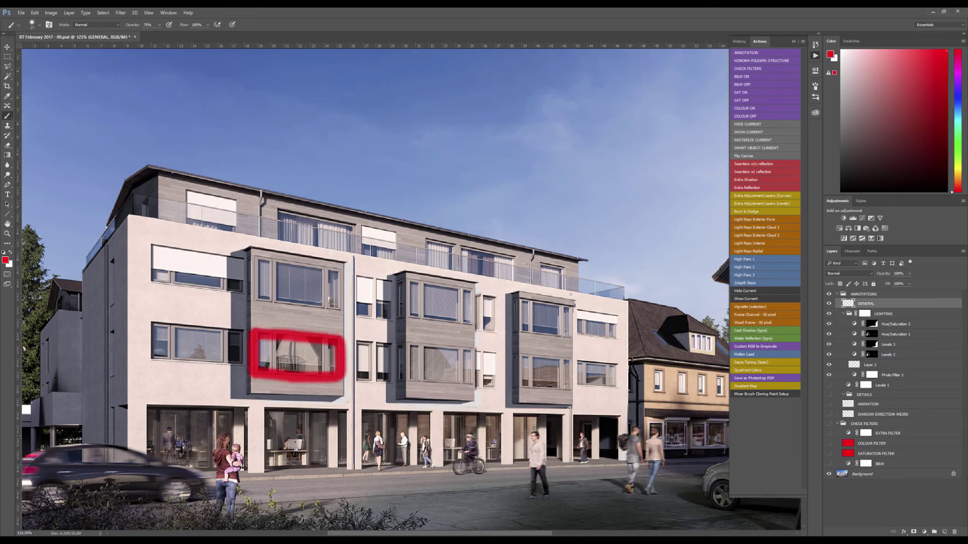
mouse_move(406, 456)
left_mouse_down()
mouse_move(404, 406)
mouse_move(519, 459)
left_mouse_up()
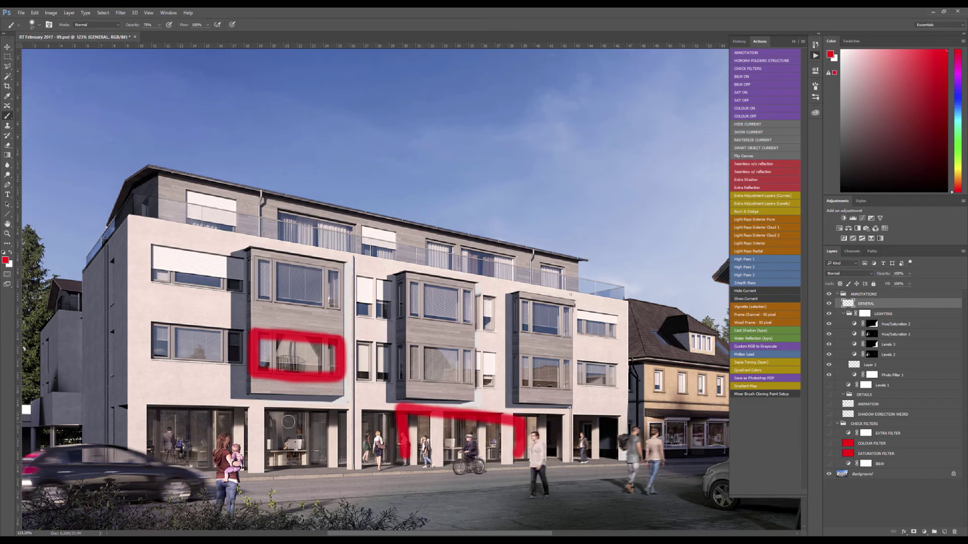
scroll(366, 315, "up", 3)
mouse_move(187, 349)
left_mouse_down()
mouse_move(182, 336)
mouse_move(256, 385)
left_mouse_up()
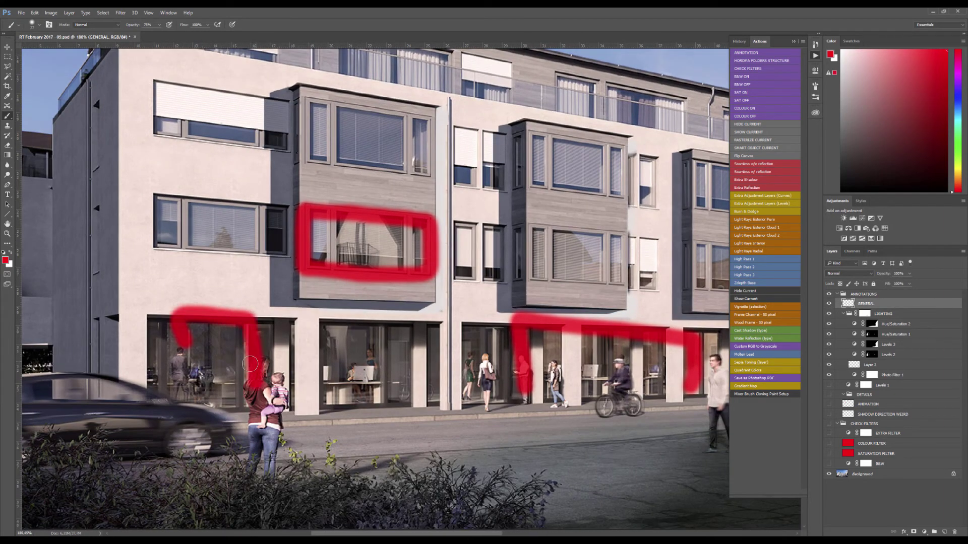
- Outline in red a top-floor window near the far end of the main building's terrace
scroll(398, 361, "down", 5)
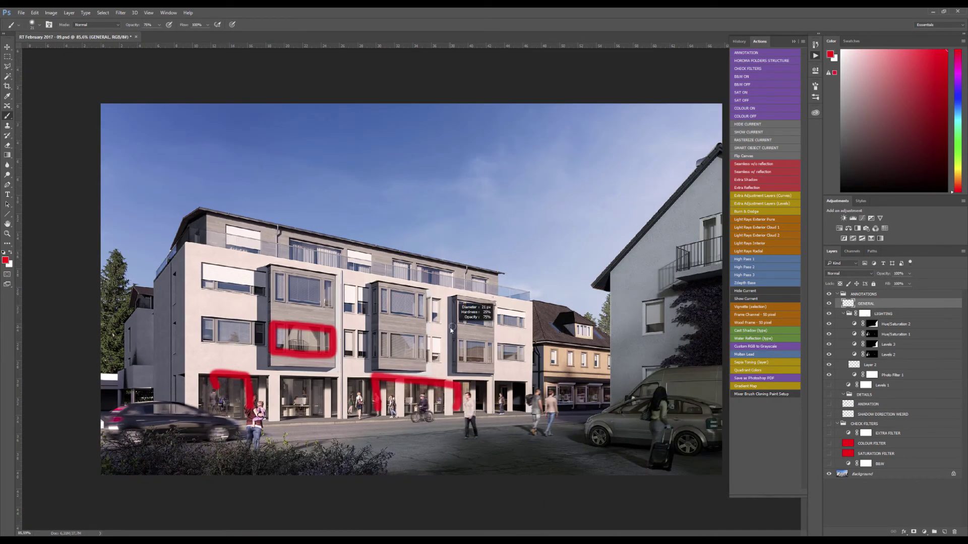
scroll(417, 277, "up", 5)
scroll(417, 278, "up", 1)
mouse_move(413, 290)
left_mouse_down()
mouse_move(406, 257)
mouse_move(482, 266)
mouse_move(472, 301)
mouse_move(441, 297)
mouse_move(479, 295)
mouse_move(424, 291)
mouse_move(417, 261)
mouse_move(454, 282)
left_mouse_up()
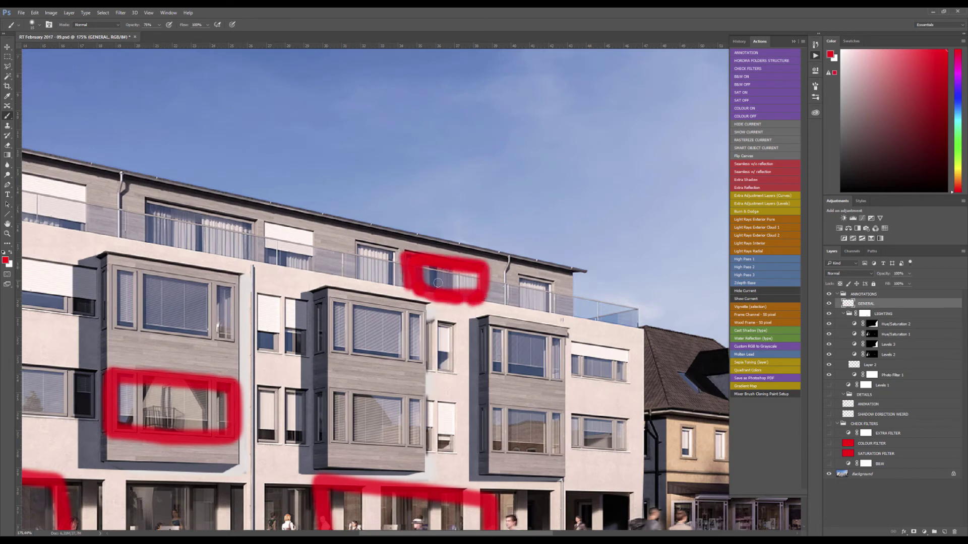
scroll(437, 271, "down", 5)
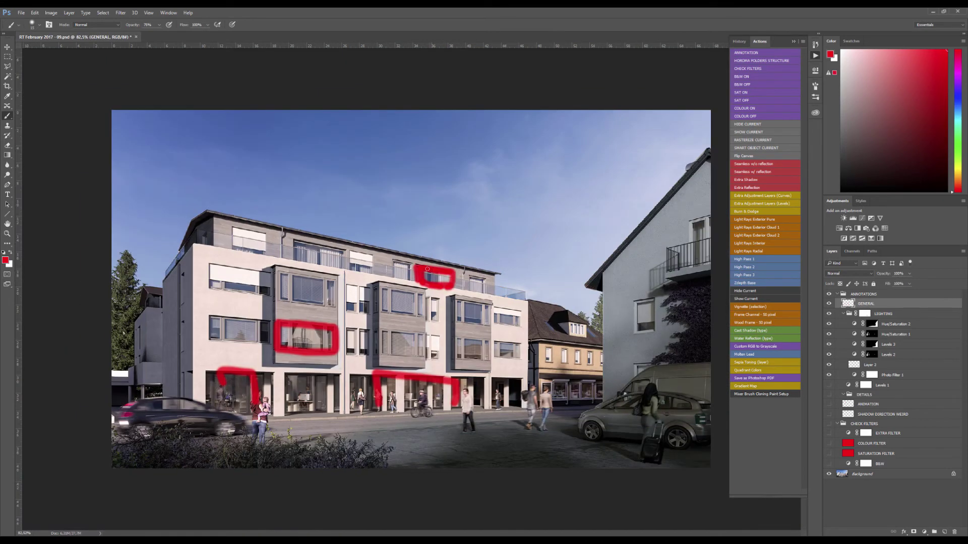
scroll(454, 272, "up", 4)
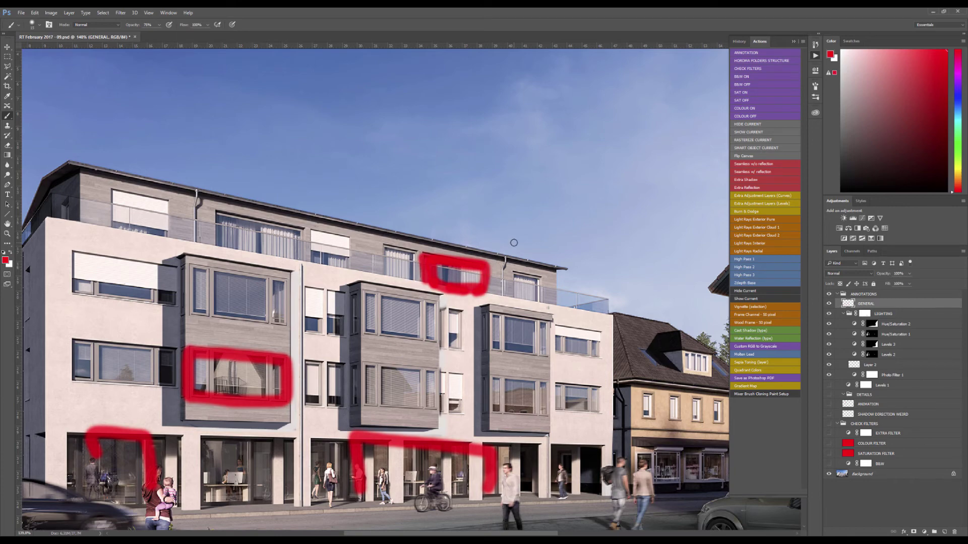
scroll(456, 243, "down", 3)
scroll(618, 254, "up", 4)
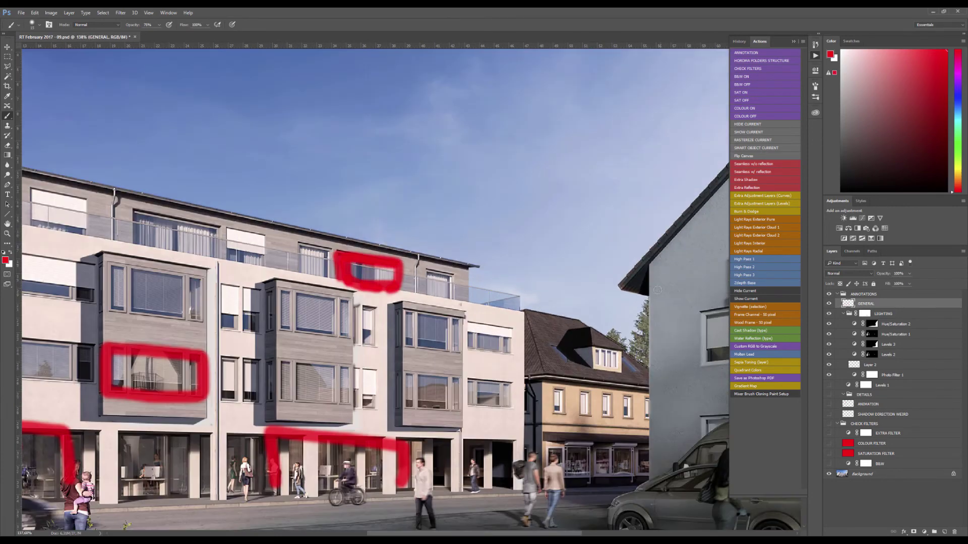
- Outline in red the window with the half-lowered blind on the shaded gabled house beside the street
scroll(533, 266, "up", 2)
left_click_drag(565, 203, 533, 271)
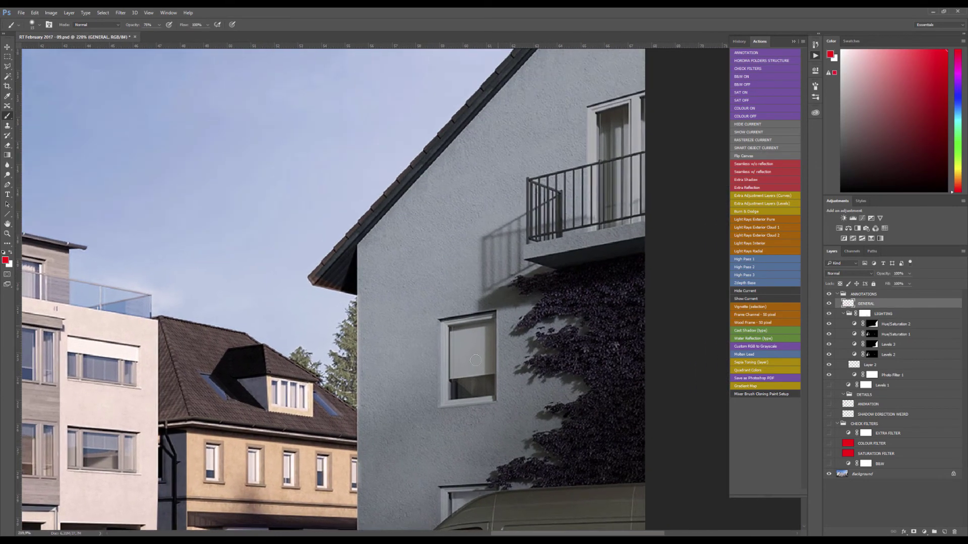
mouse_move(443, 324)
left_mouse_down()
mouse_move(494, 319)
mouse_move(498, 404)
mouse_move(452, 407)
mouse_move(442, 385)
mouse_move(441, 323)
left_mouse_up()
left_click_drag(464, 443, 532, 320)
scroll(532, 320, "down", 5)
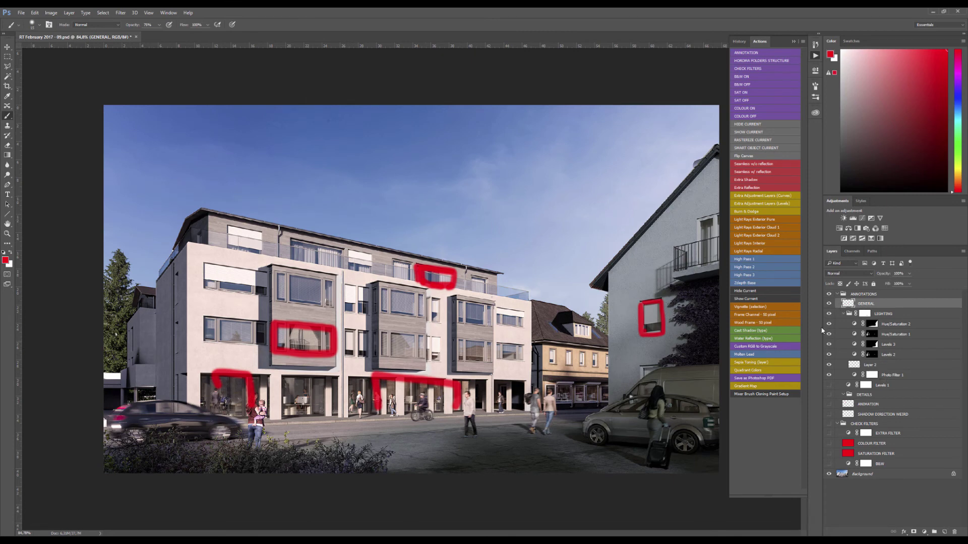
- Activate the CHECK FILTERS colour view, compare it with the normal image, and hide the LIGHTING group to examine the original hues
key("F2")
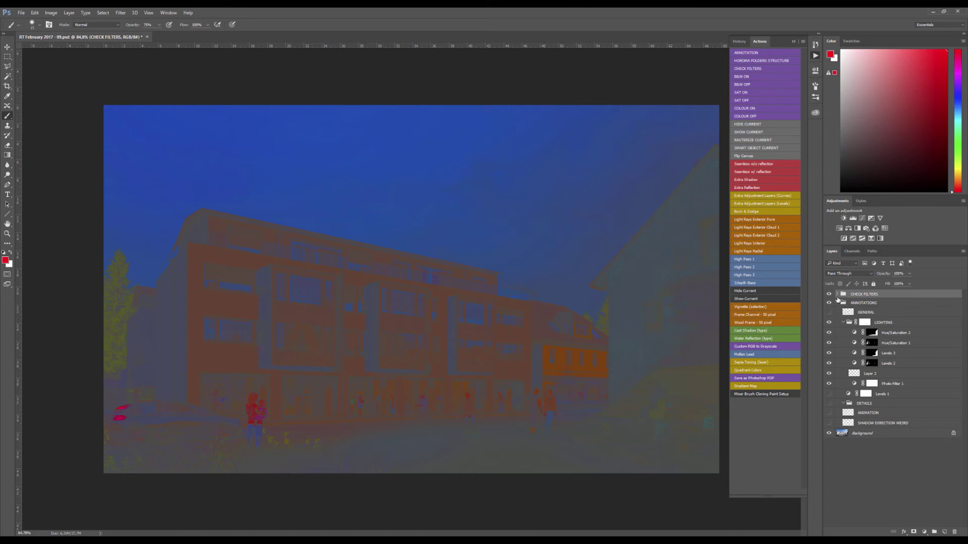
left_click(829, 294)
left_click(829, 294)
left_click(828, 322)
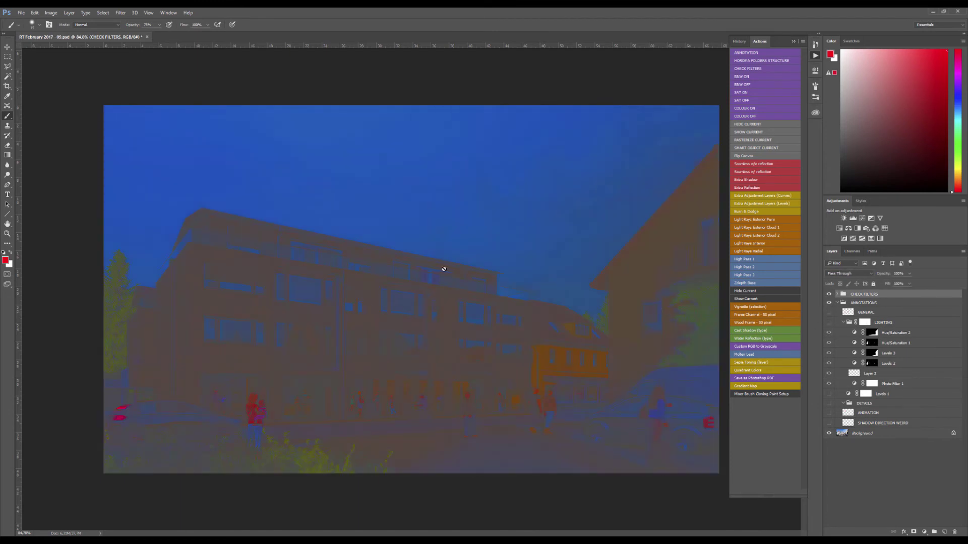
- Outline the main building's facade and top floor in red on the GENERAL layer, clear the strokes, and show the LIGHTING group again
left_click(858, 305)
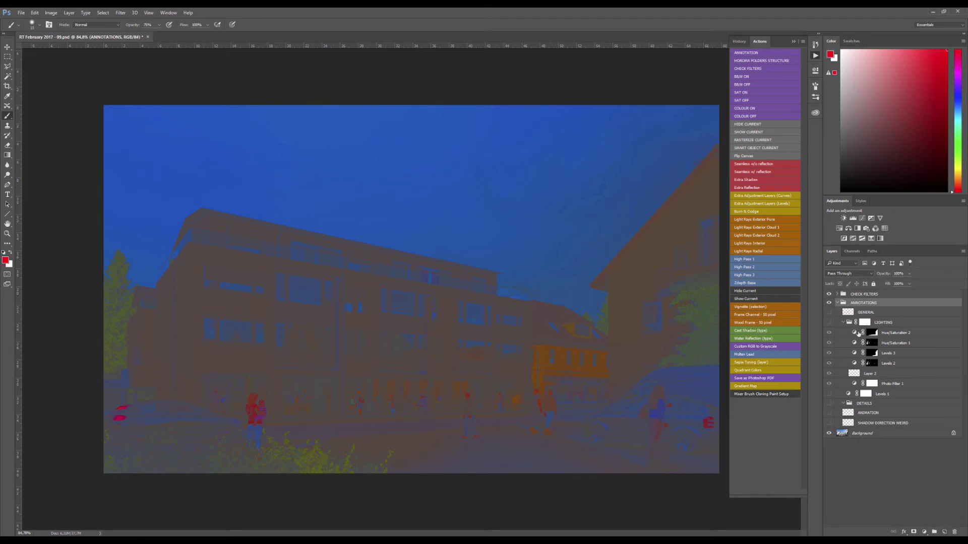
left_click(829, 312)
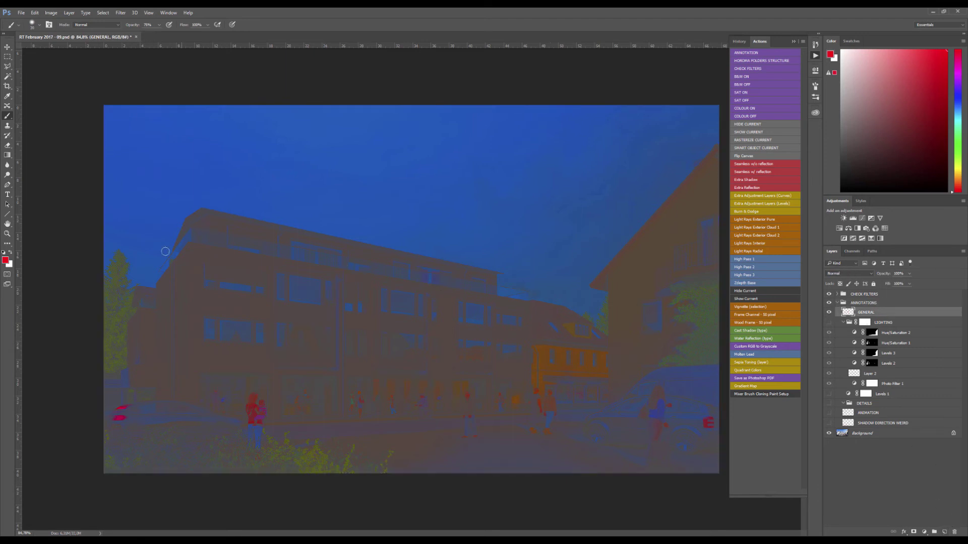
mouse_move(164, 251)
left_mouse_down()
mouse_move(266, 220)
mouse_move(499, 285)
mouse_move(491, 301)
mouse_move(460, 295)
mouse_move(532, 305)
mouse_move(534, 394)
mouse_move(419, 417)
mouse_move(192, 407)
mouse_move(196, 234)
mouse_move(136, 317)
left_mouse_up()
key("z")
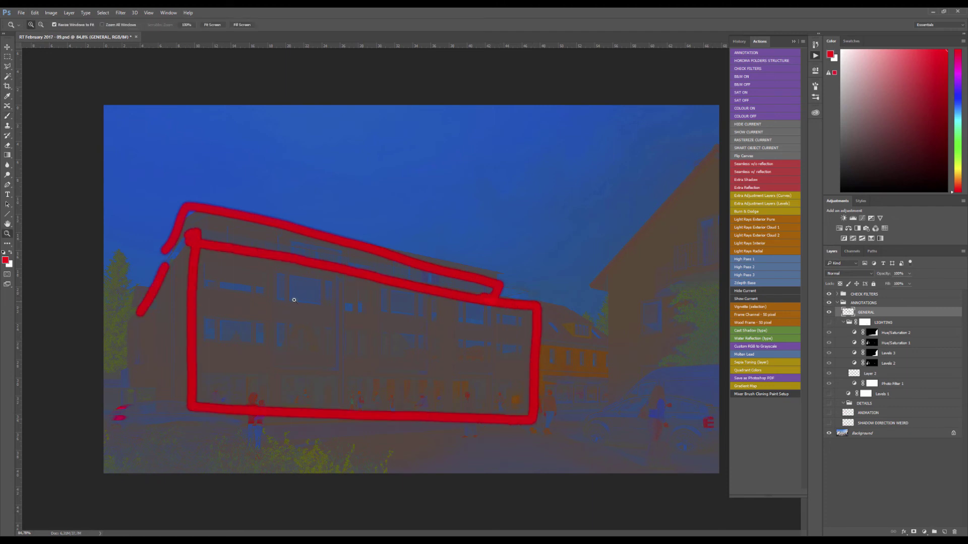
key("ctrl+a")
key("Delete")
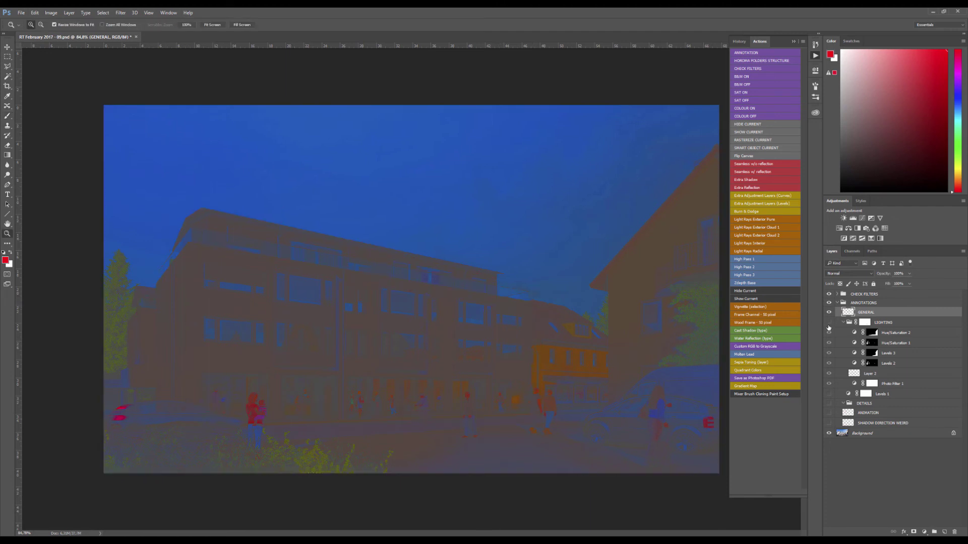
key("ctrl+d")
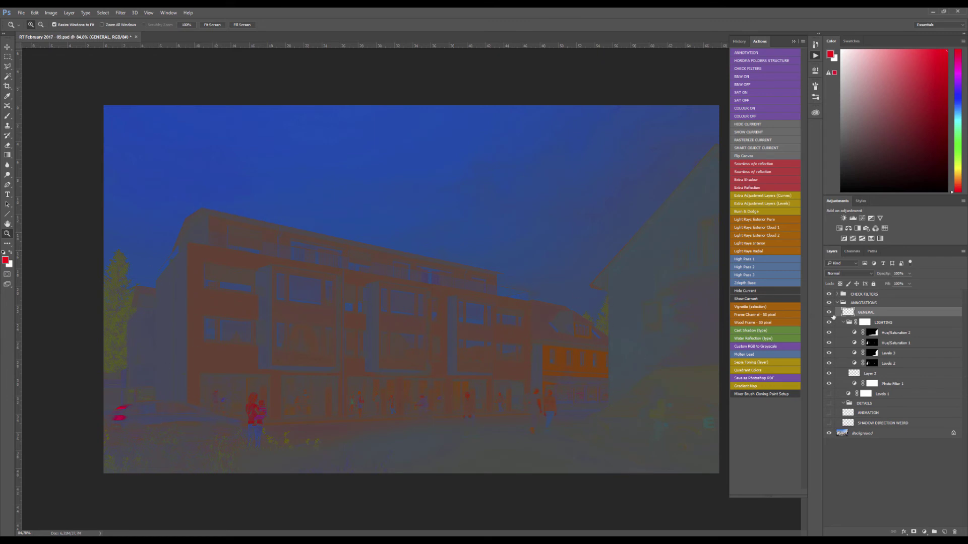
- Outline in red a window on the shaded gabled house and an upper bay window on the main building, and clear both outlines
key("b")
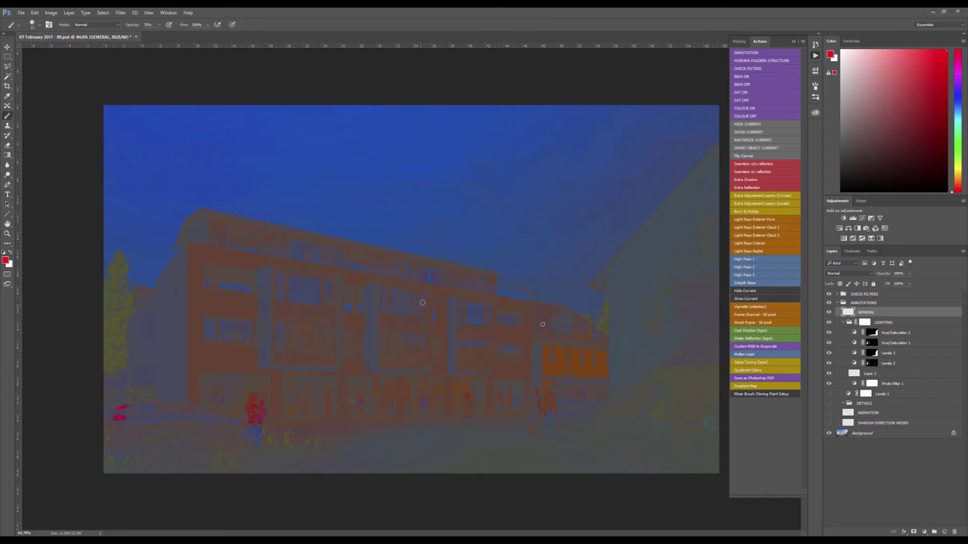
scroll(659, 309, "up", 3)
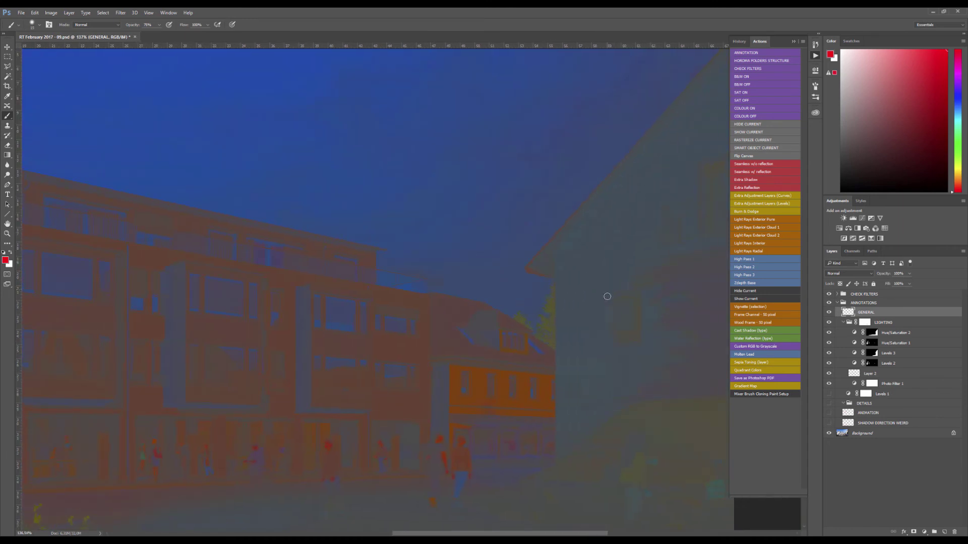
mouse_move(607, 288)
left_mouse_down()
mouse_move(608, 339)
mouse_move(646, 342)
mouse_move(606, 344)
left_mouse_up()
left_click(201, 270)
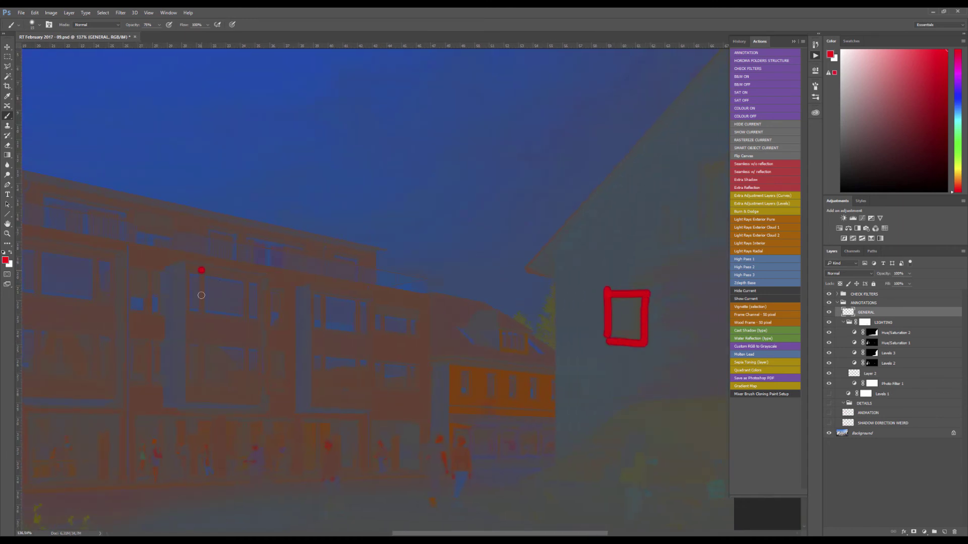
mouse_move(202, 295)
left_mouse_down()
mouse_move(242, 285)
mouse_move(213, 317)
left_mouse_up()
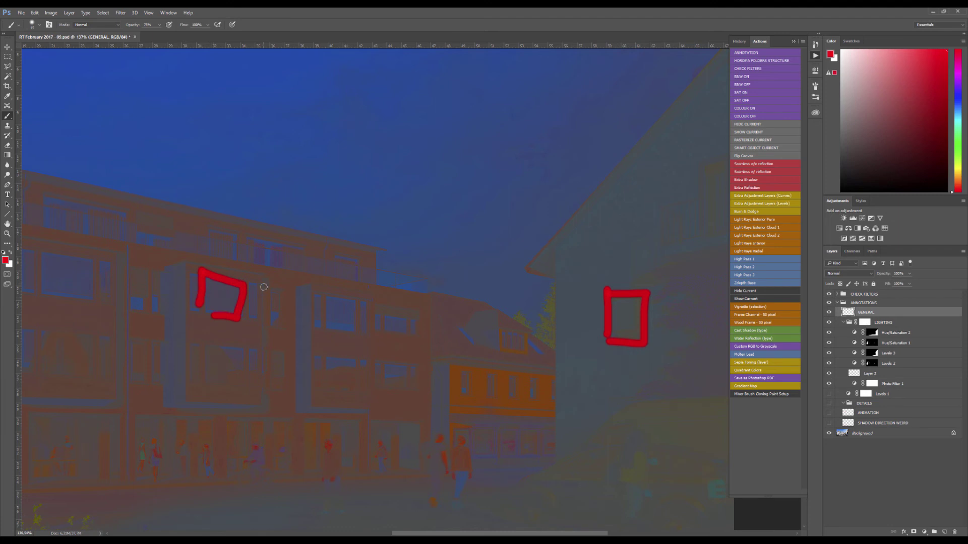
scroll(228, 295, "up", 2)
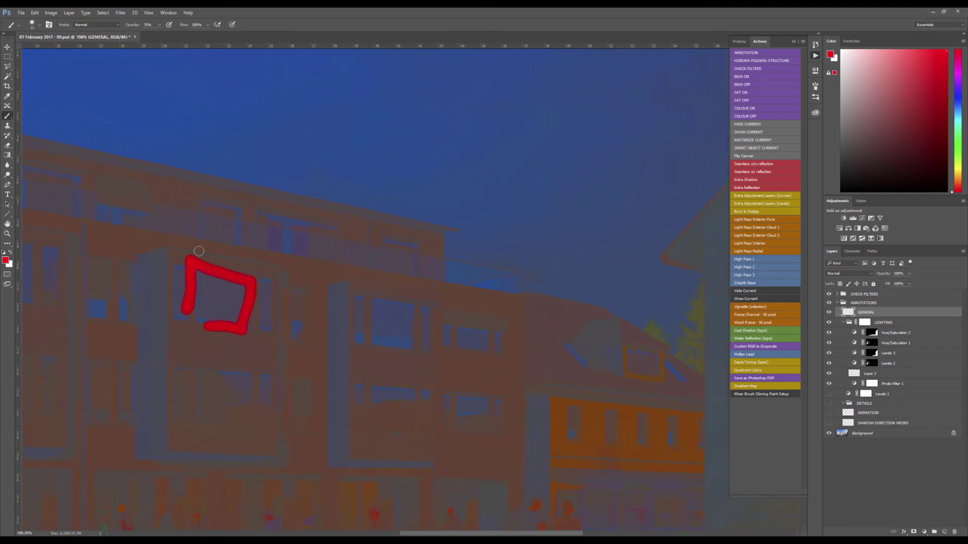
scroll(285, 293, "down", 5)
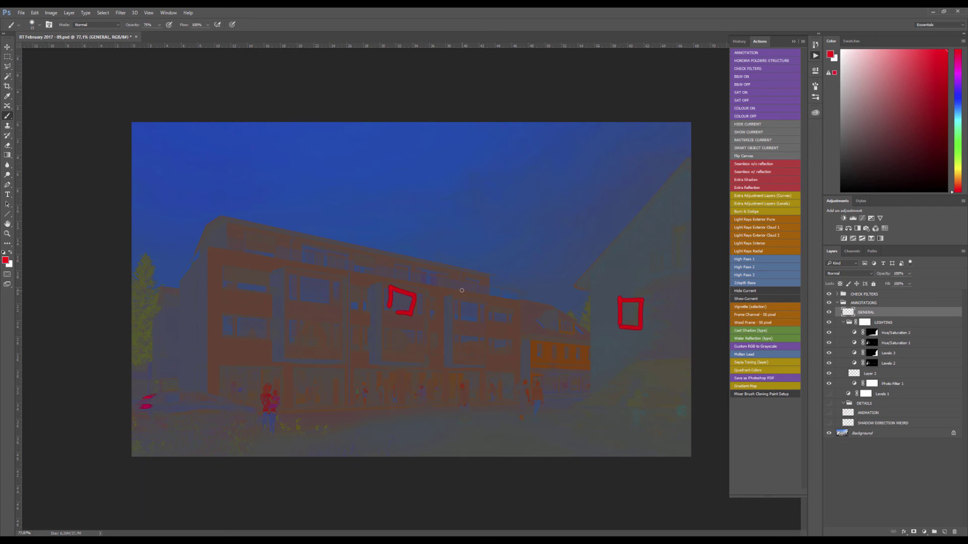
key("ctrl+a")
key("Delete")
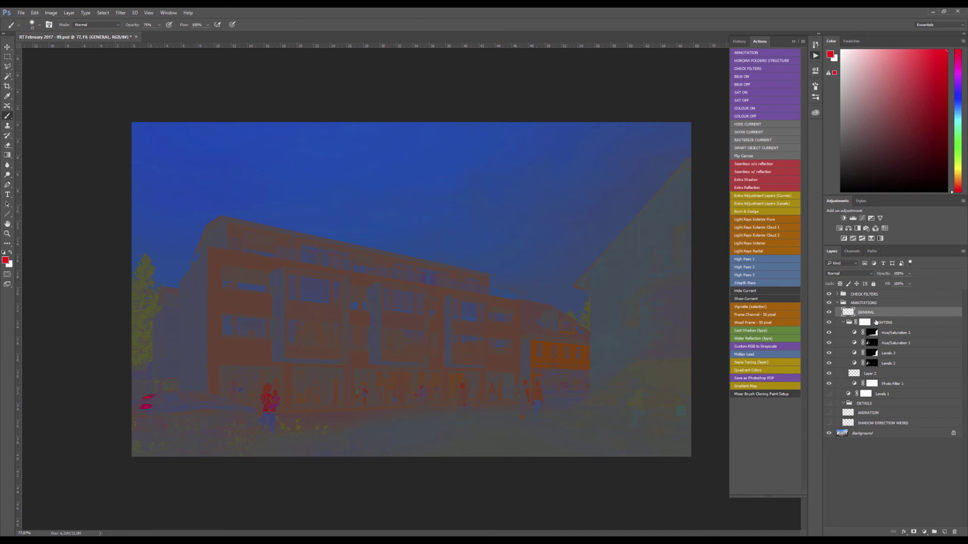
- Hide the CHECK FILTERS group and toggle the ANNOTATIONS group to compare the original rendering with the improved lighting
left_click(829, 293)
scroll(345, 292, "down", 2)
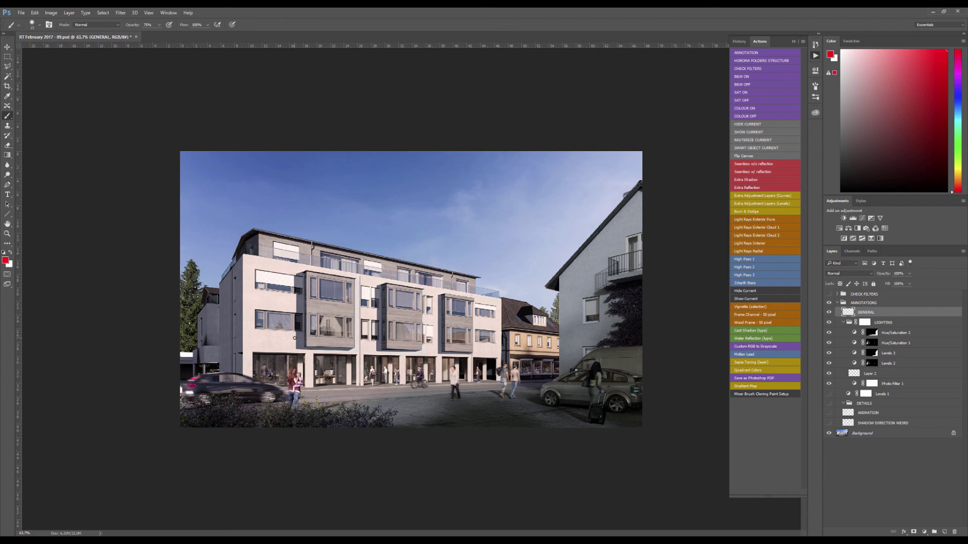
left_click(829, 303)
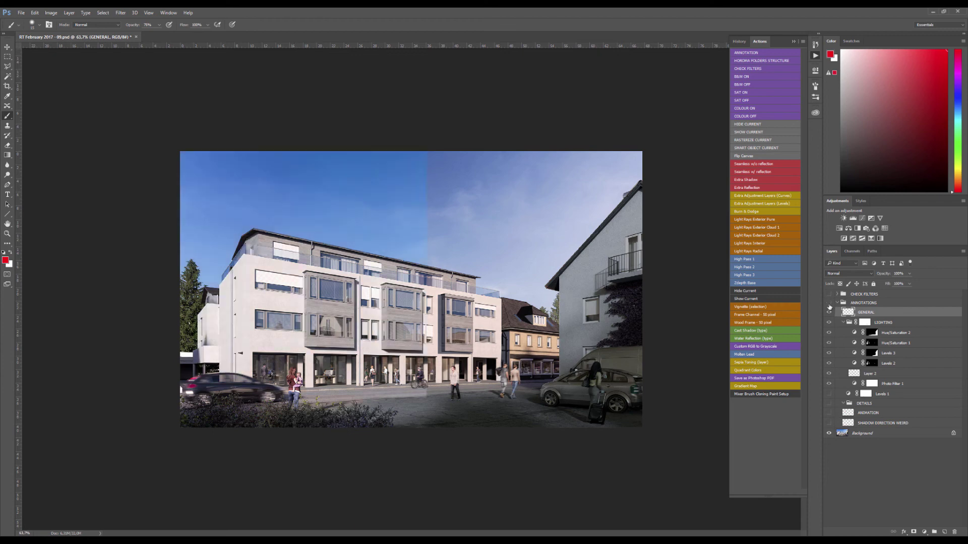
left_click(829, 303)
left_click(829, 303)
left_click(829, 303)
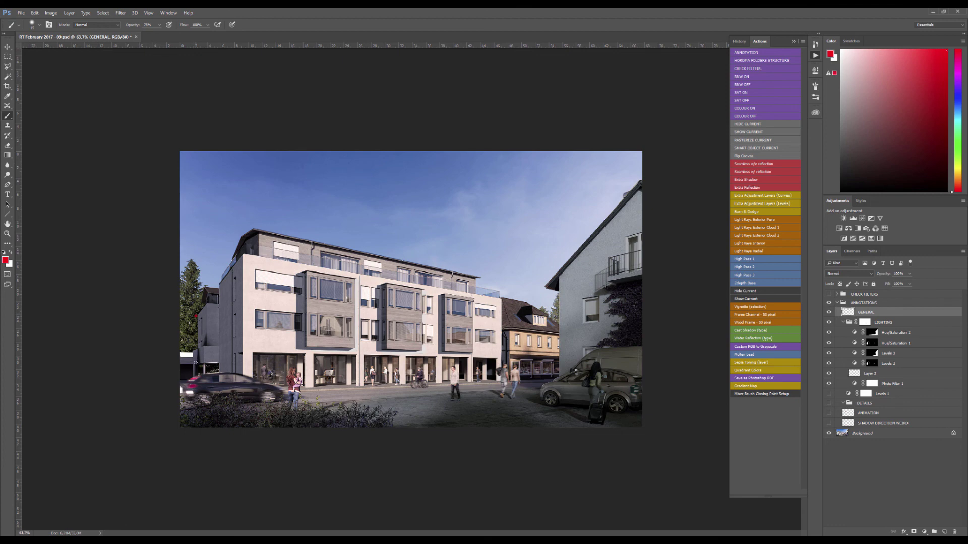
- Trace the stepped outline of the main building's shaded side wing in red on the GENERAL layer
mouse_move(196, 362)
left_mouse_down()
mouse_move(198, 310)
mouse_move(214, 303)
left_mouse_up()
left_click(217, 284, "shift")
left_click(218, 302, "shift")
- Frame all four edges of the rendering with straight red lines and draw one along the main facade's upper edge
left_click_drag(182, 151, 642, 151)
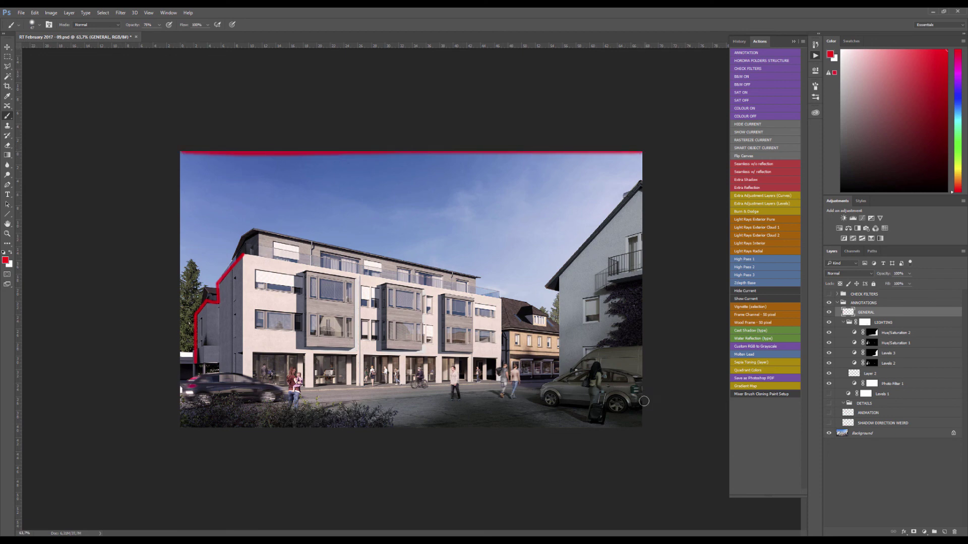
left_click(640, 426, "shift")
left_click(181, 427, "shift")
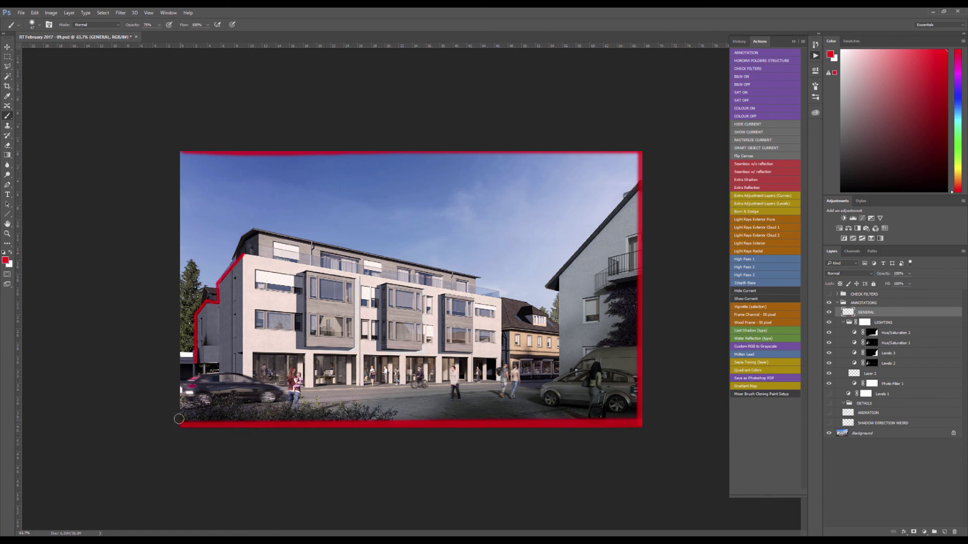
left_click(181, 149, "shift")
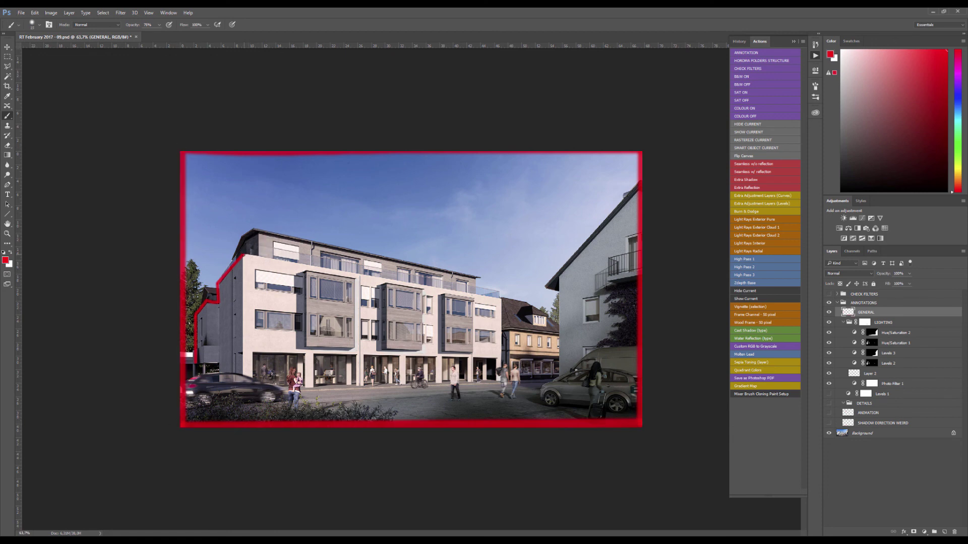
left_click(502, 299, "shift")
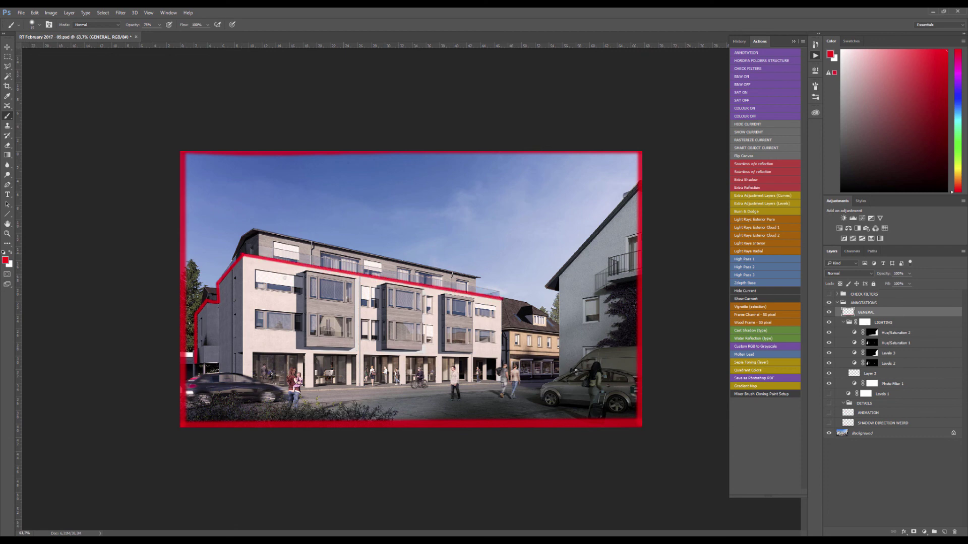